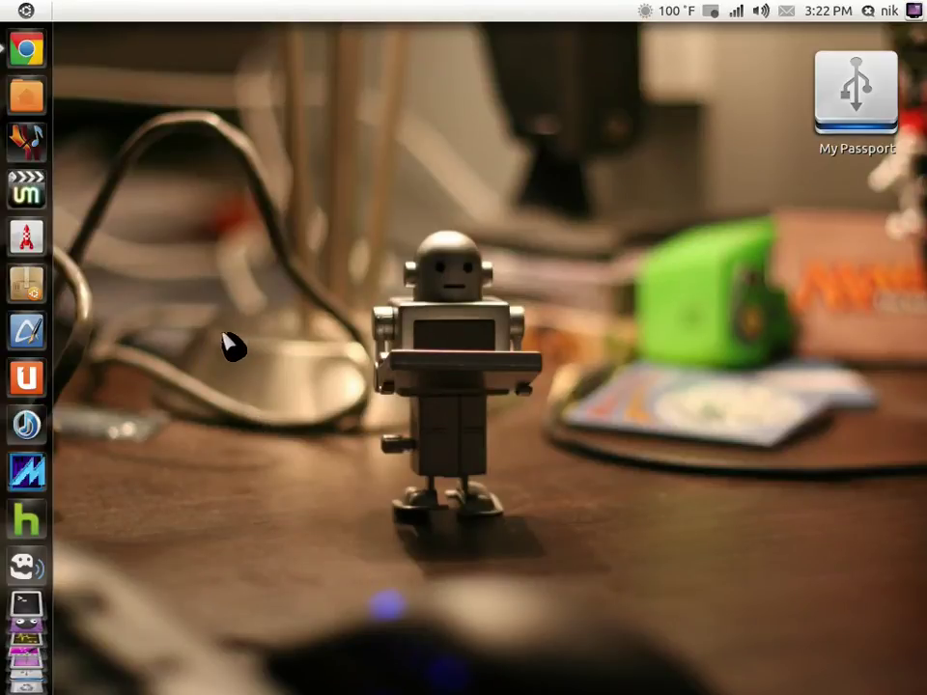
Switch to Chrome and review the dupeGuru Music Edition download page, then minimize the browser.
click(27, 49)
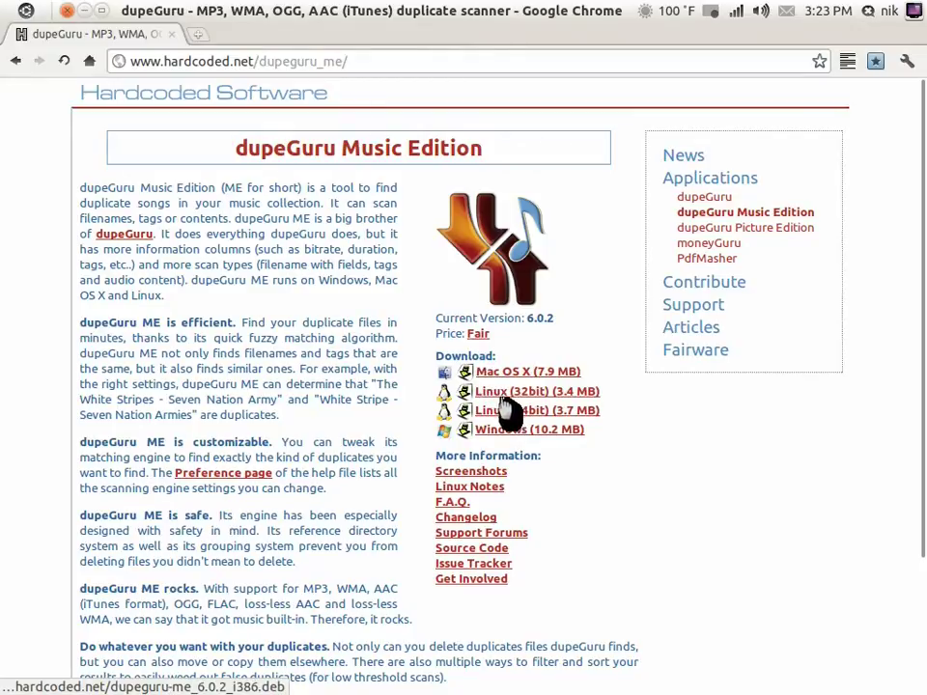
scroll(58, 477, down, 2)
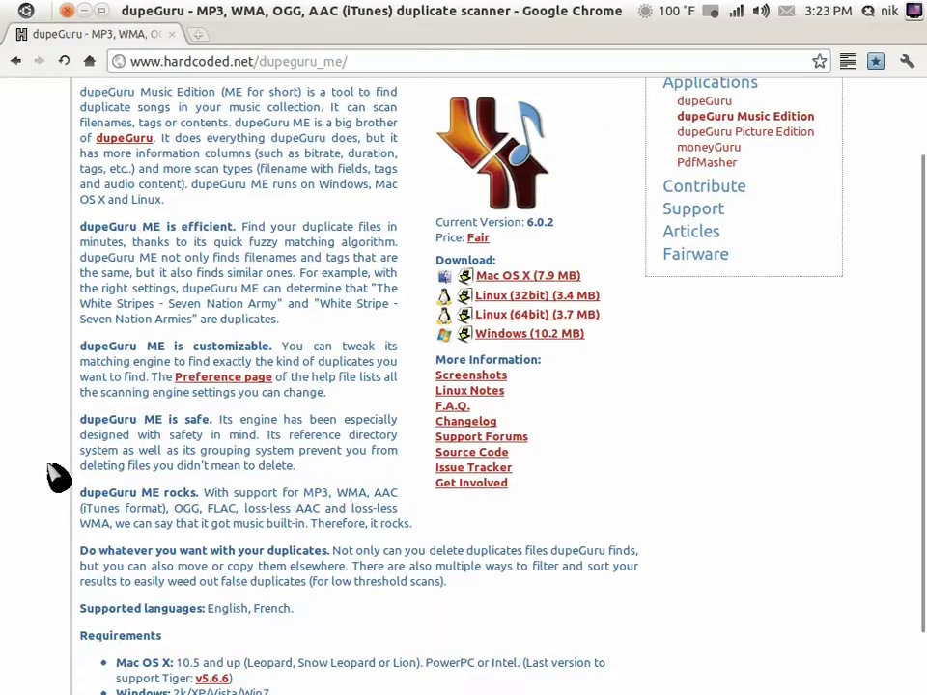
scroll(58, 477, up, 2)
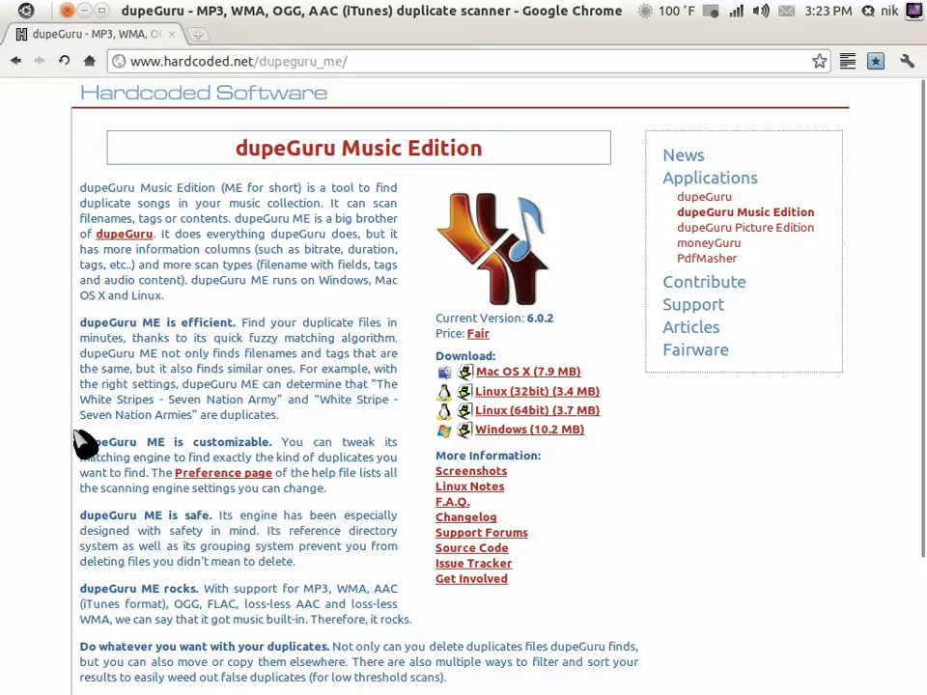
click(84, 11)
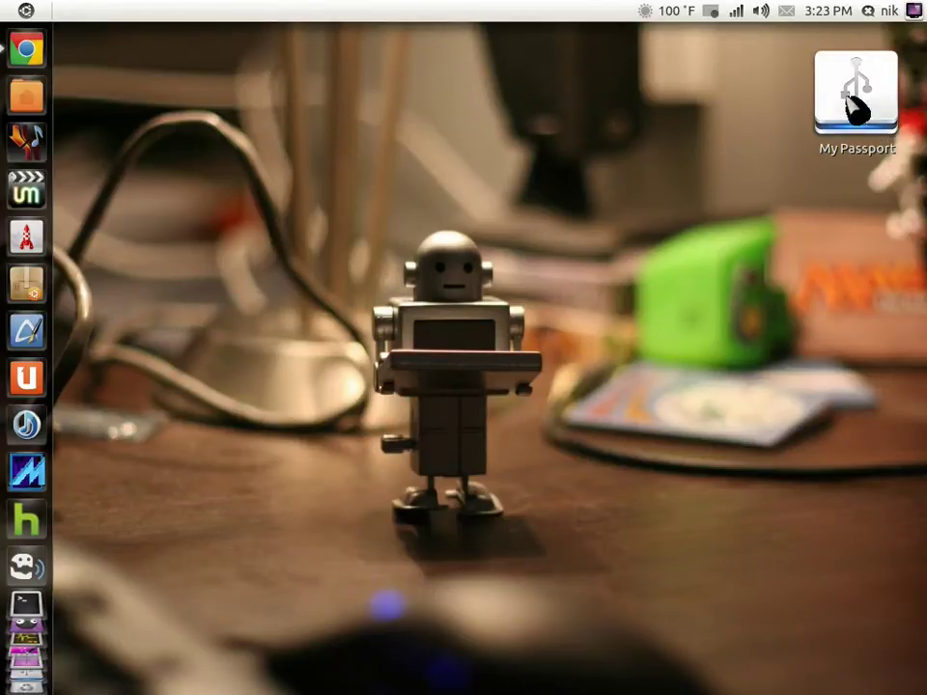
drag(854, 108, 834, 206)
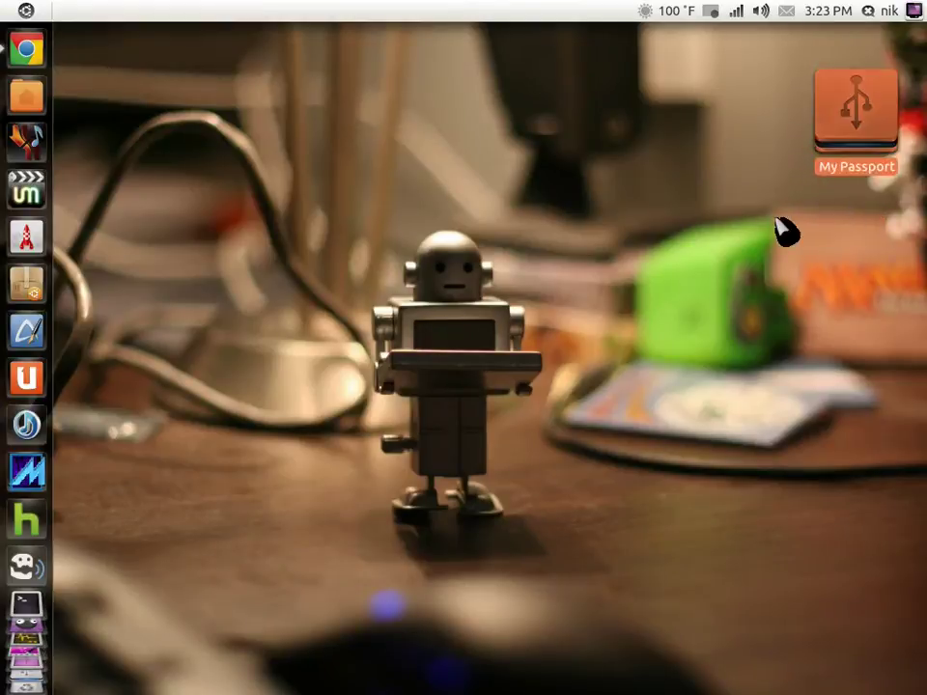
drag(824, 141, 834, 145)
click(710, 224)
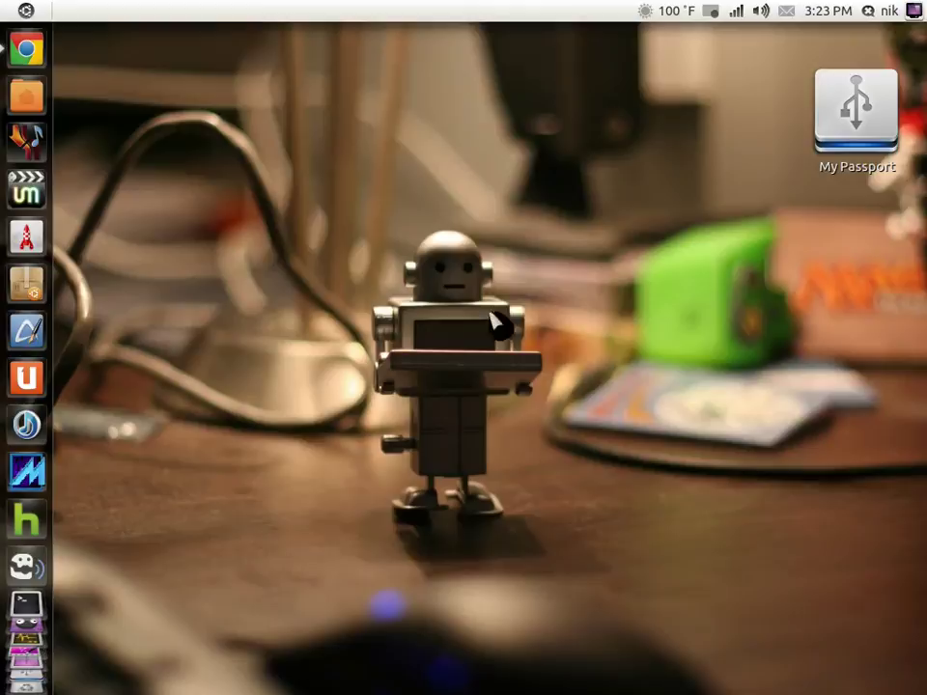
click(821, 141)
drag(824, 136, 836, 146)
click(679, 310)
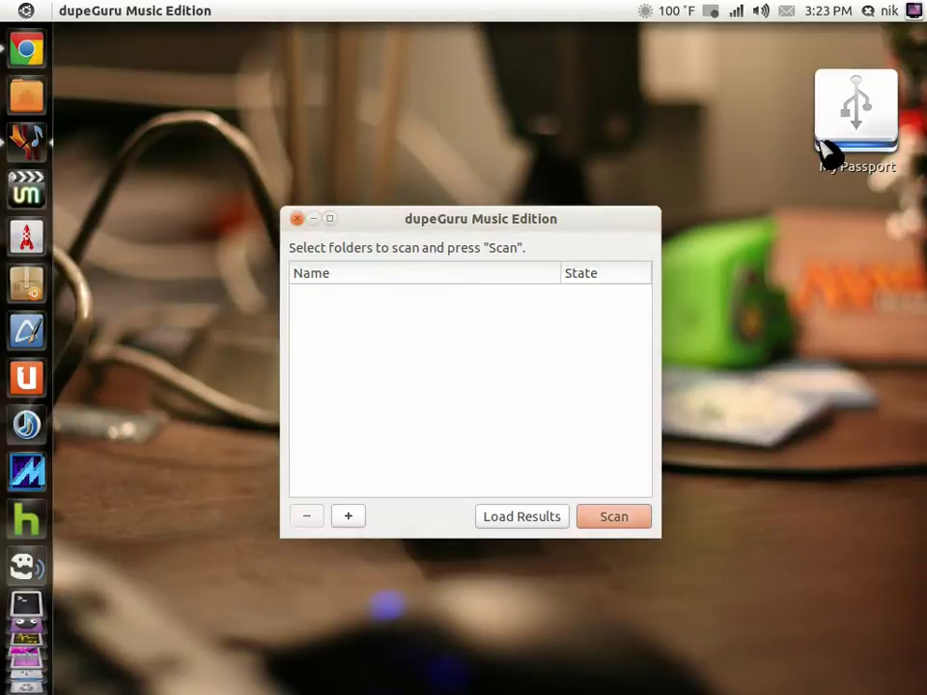
drag(632, 221, 582, 197)
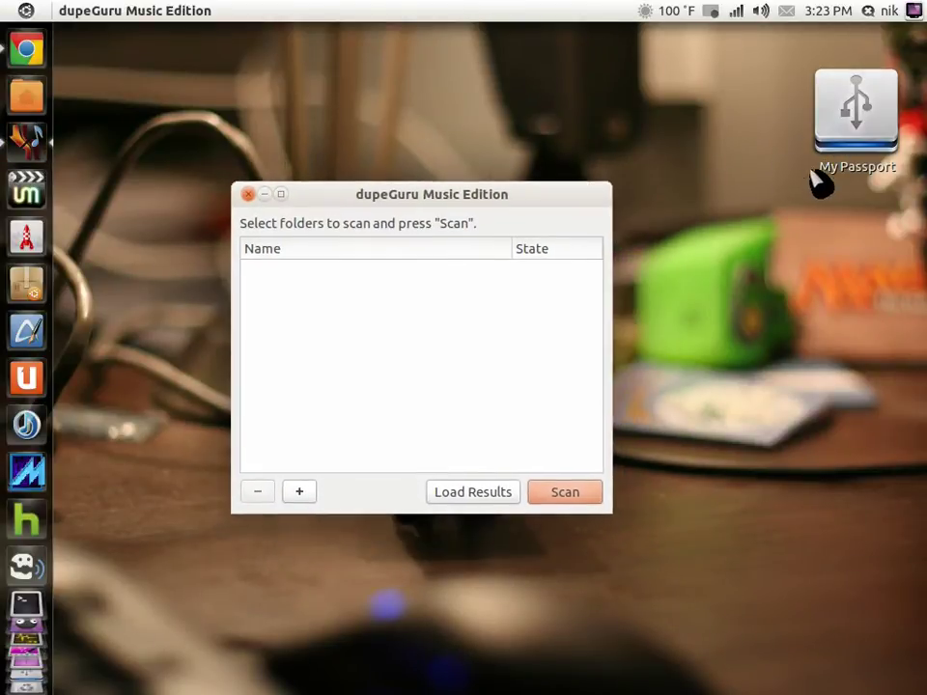
mouse_move(857, 162)
mouse_down()
mouse_move(829, 211)
mouse_move(844, 158)
mouse_move(862, 144)
mouse_move(859, 182)
mouse_move(855, 165)
mouse_up()
click(719, 352)
drag(531, 193, 546, 153)
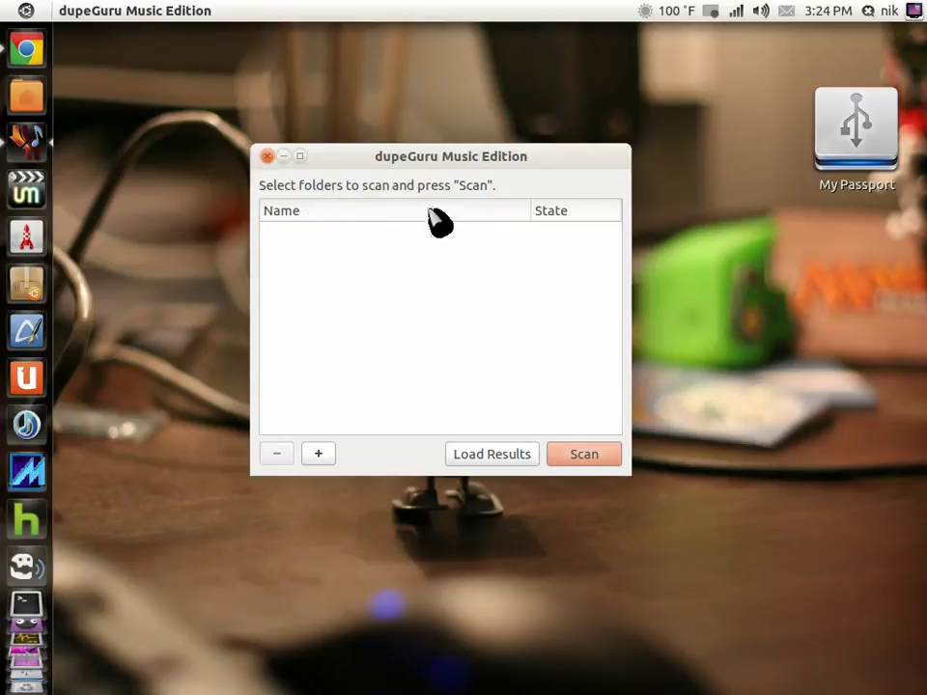
Add the Music folder from the My Passport drive to the list of folders to scan.
click(320, 454)
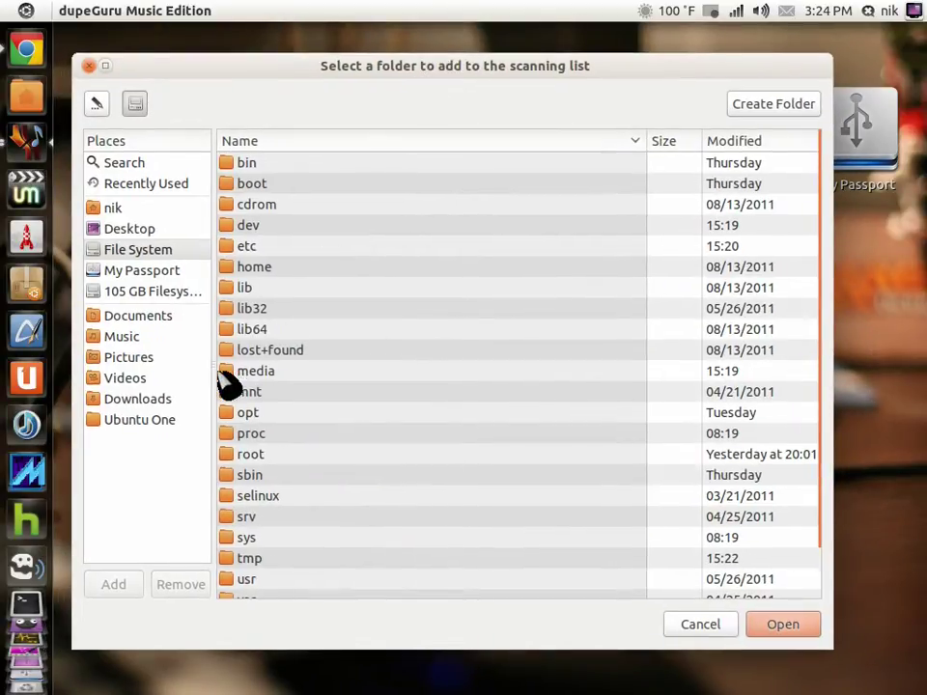
click(154, 340)
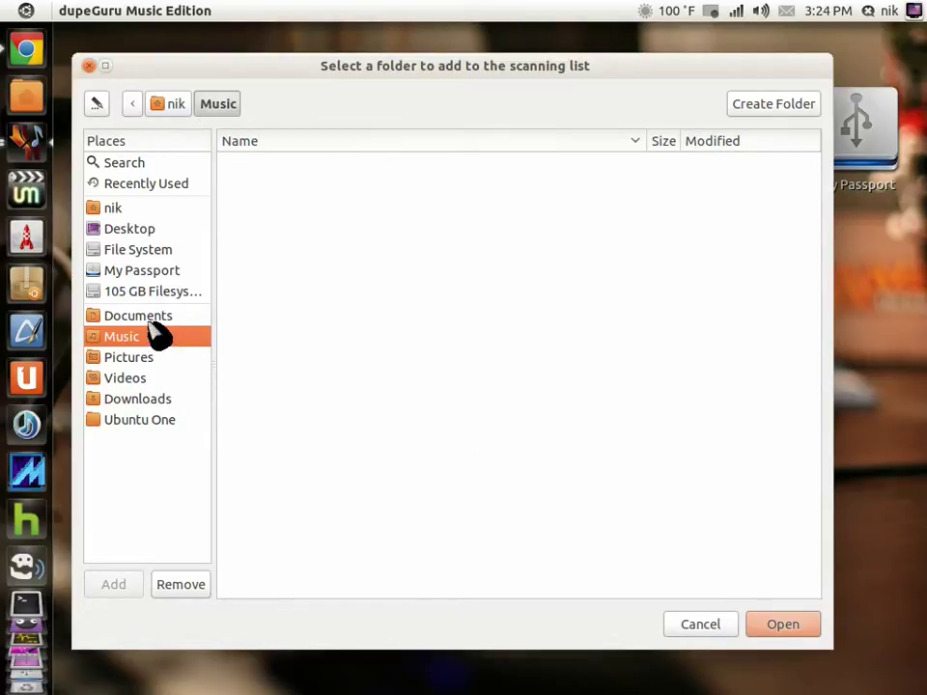
click(157, 271)
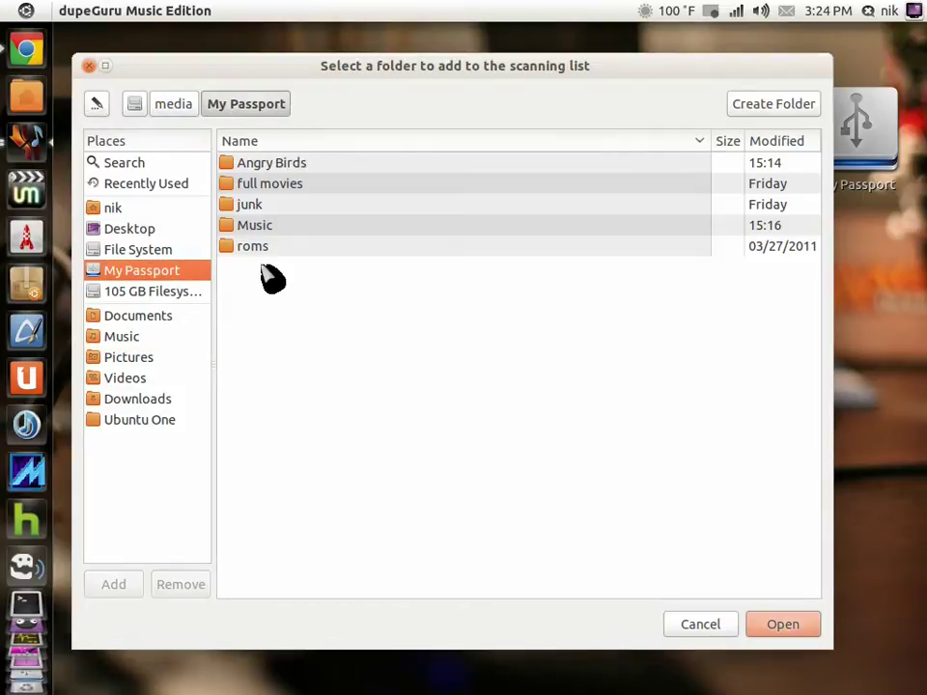
click(262, 228)
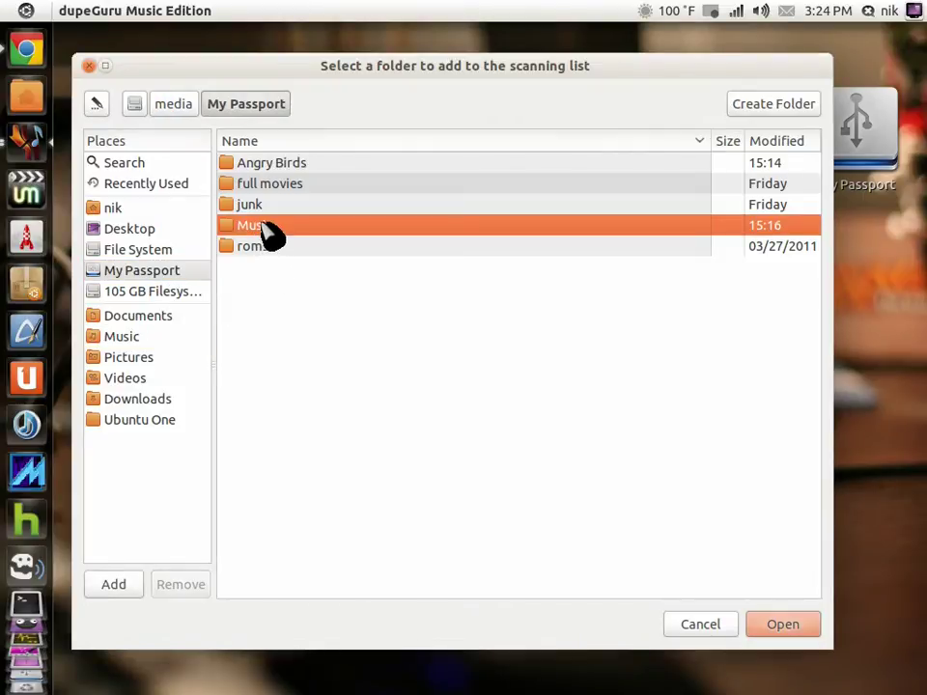
click(784, 627)
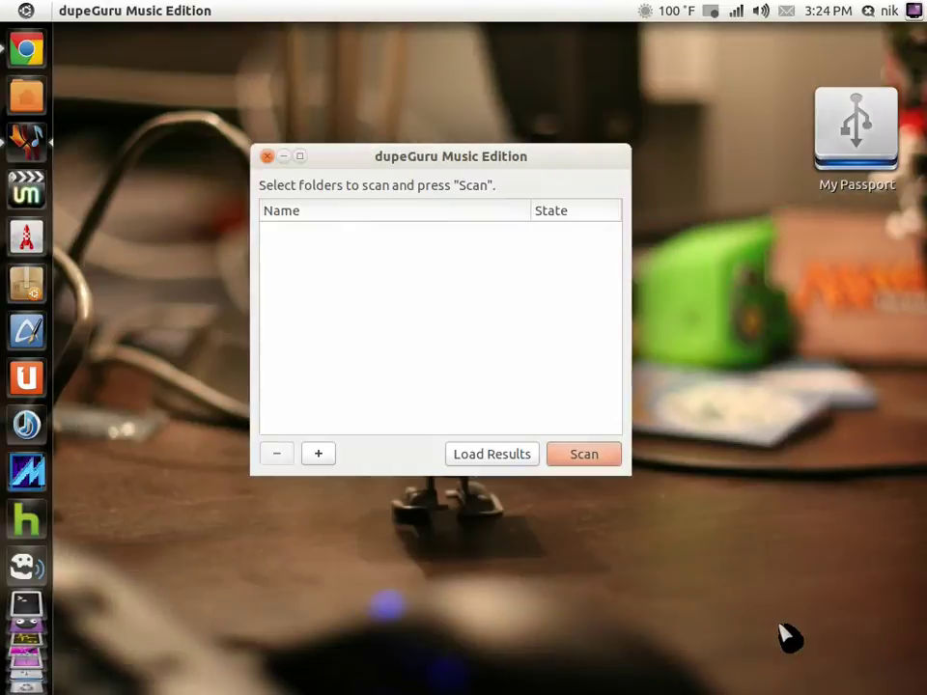
Start the duplicate scan of the Music folder and move the progress window clear of the main window.
click(583, 461)
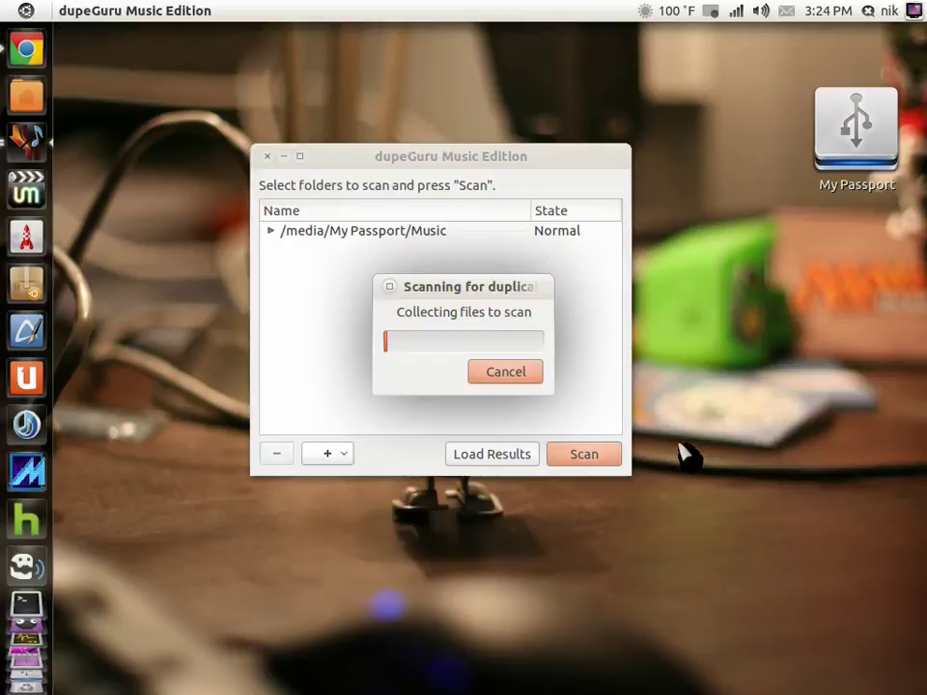
drag(569, 163, 507, 150)
drag(491, 296, 746, 253)
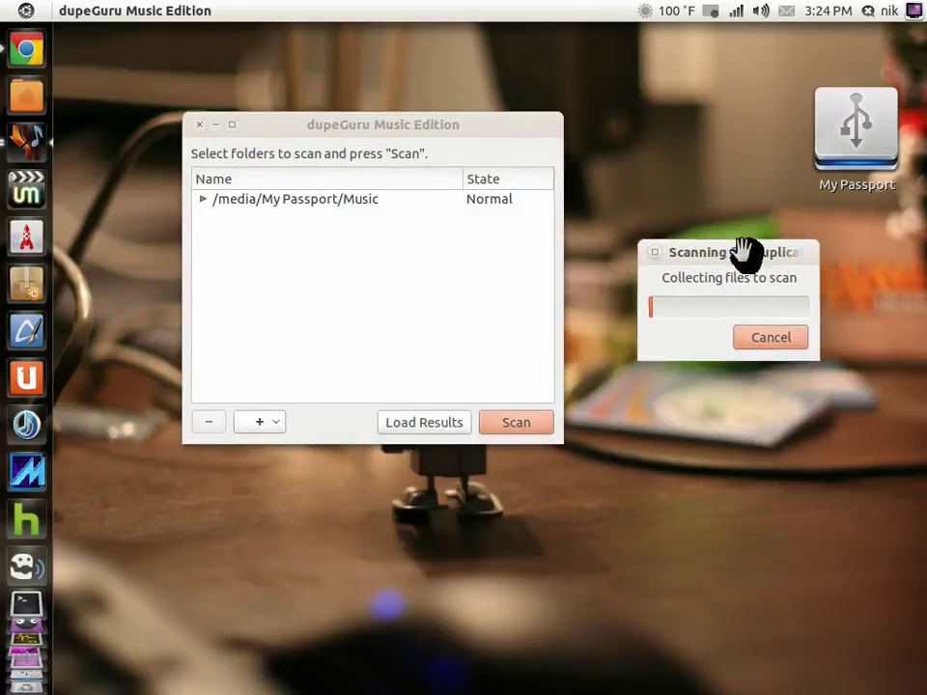
click(666, 155)
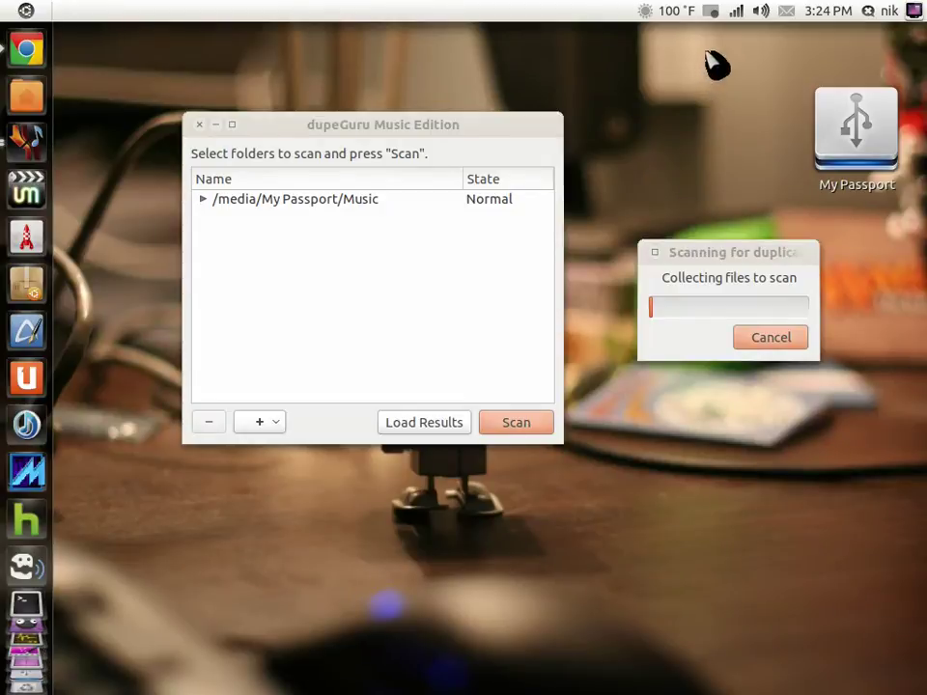
click(711, 12)
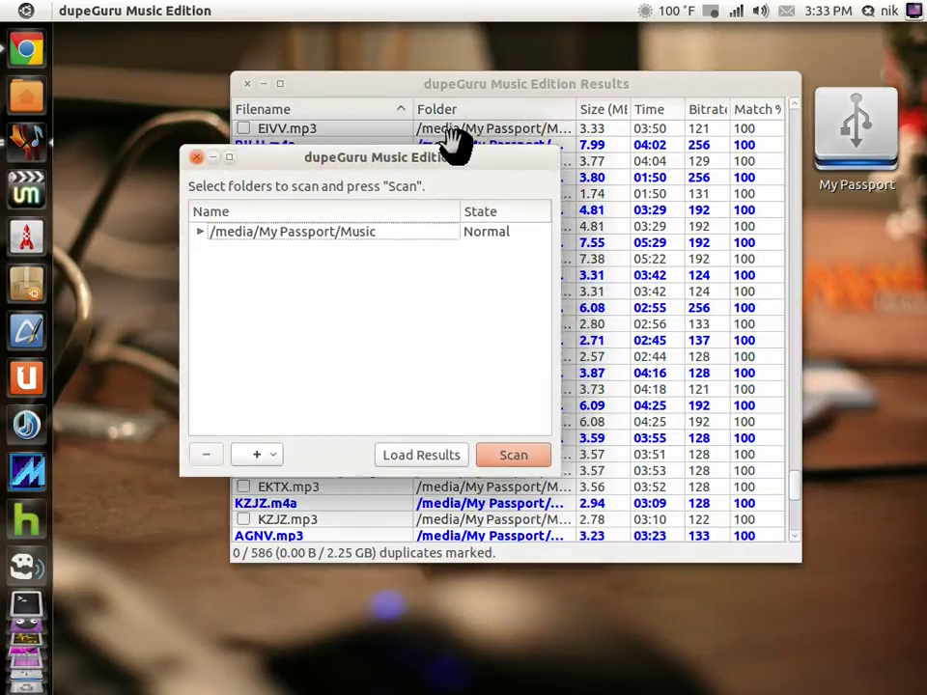
Rearrange the folder selection and results windows so the list of duplicates is uncovered and in front.
drag(455, 145, 479, 167)
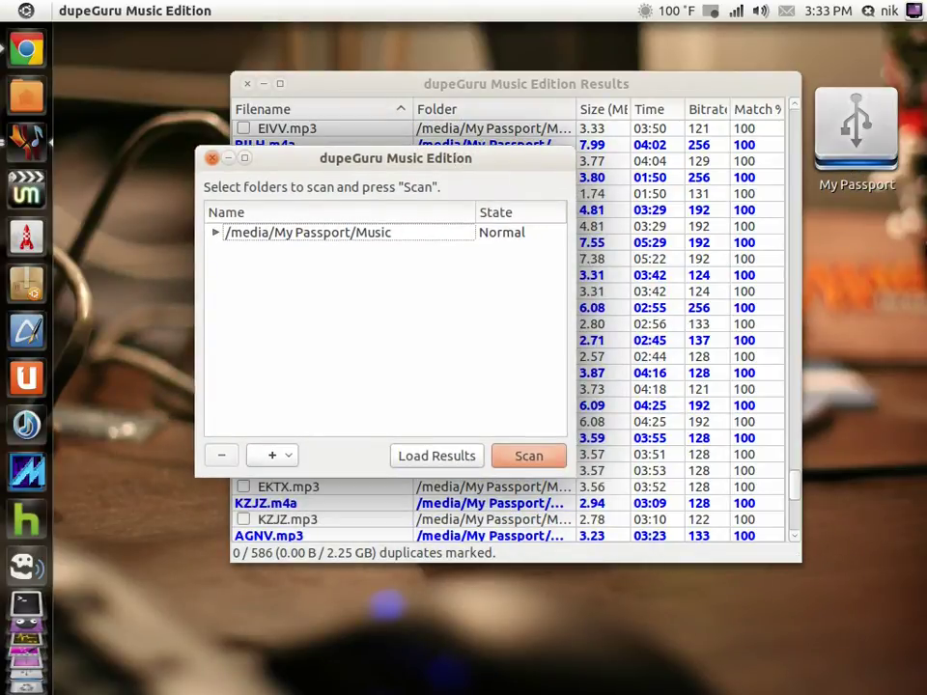
drag(726, 89, 734, 89)
click(240, 379)
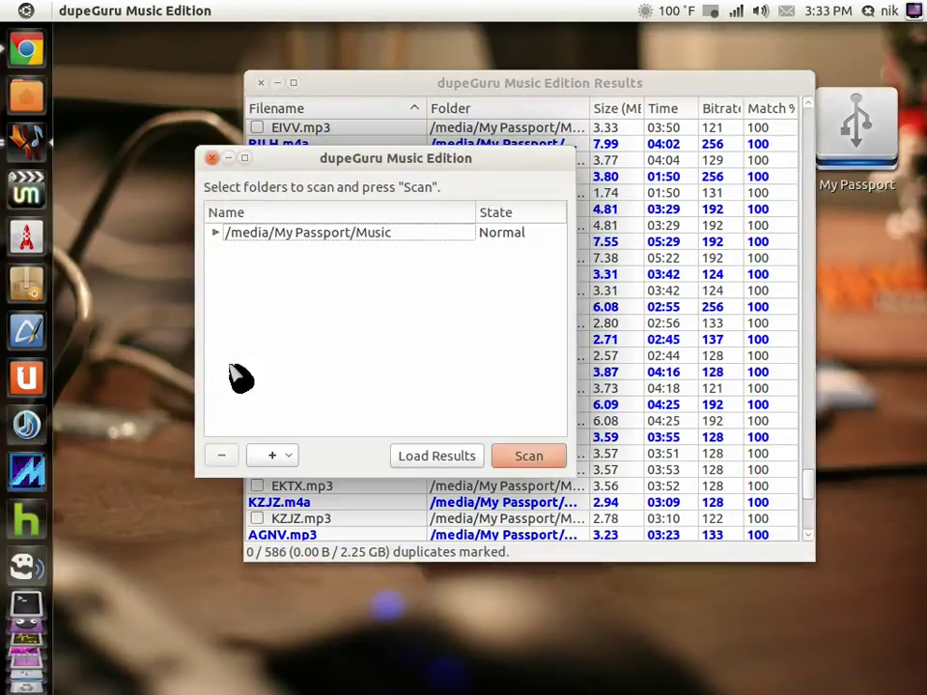
drag(482, 160, 364, 73)
drag(606, 83, 640, 88)
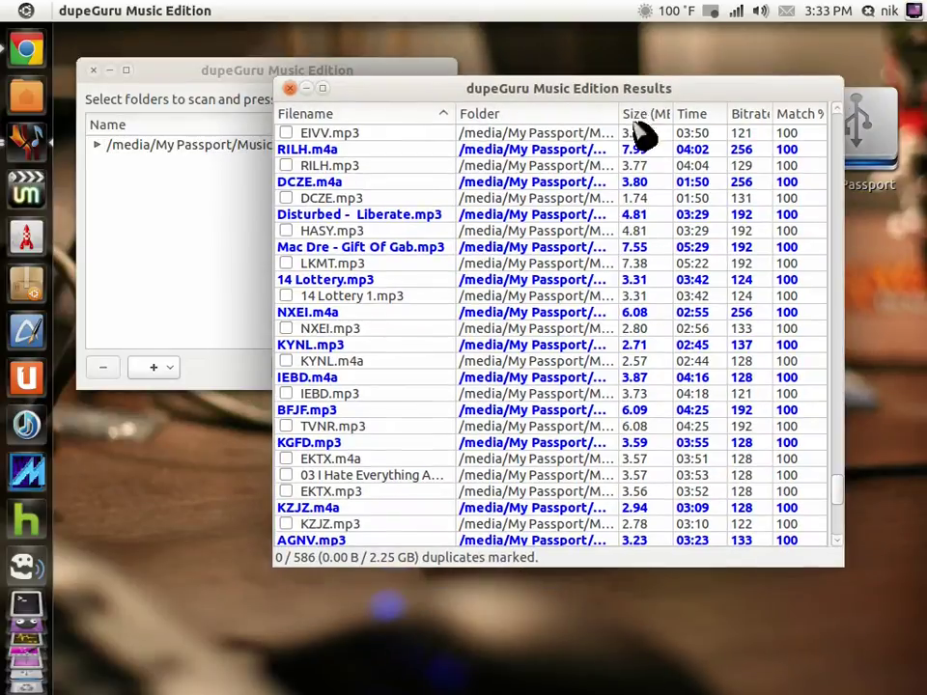
Look through the duplicate groups in the scan results, comparing file names, sizes, times, bitrates and match percentages.
scroll(603, 246, down, 15)
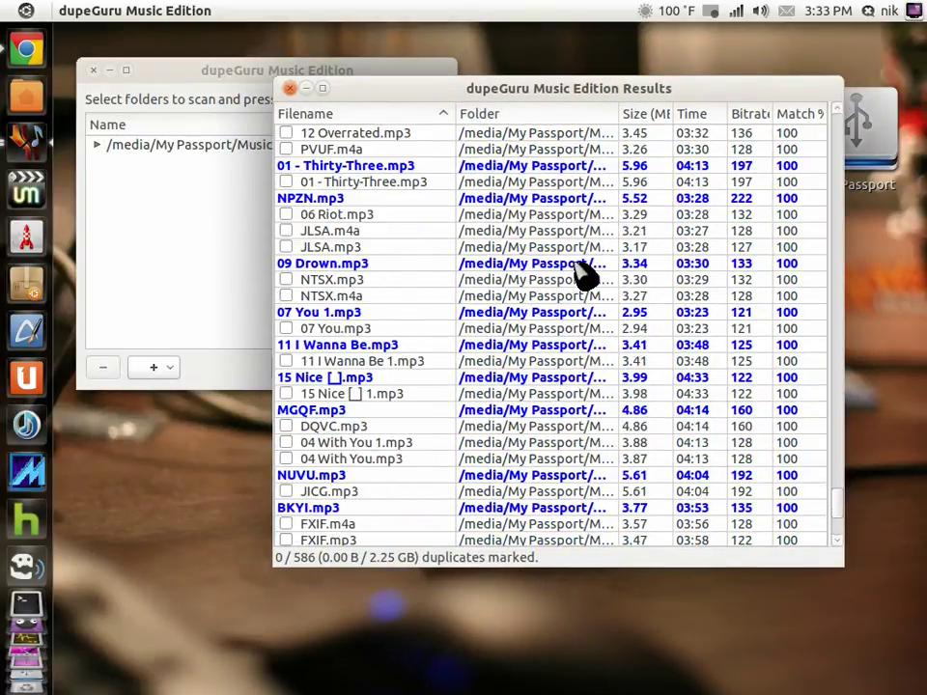
scroll(585, 275, down, 10)
scroll(584, 275, up, 18)
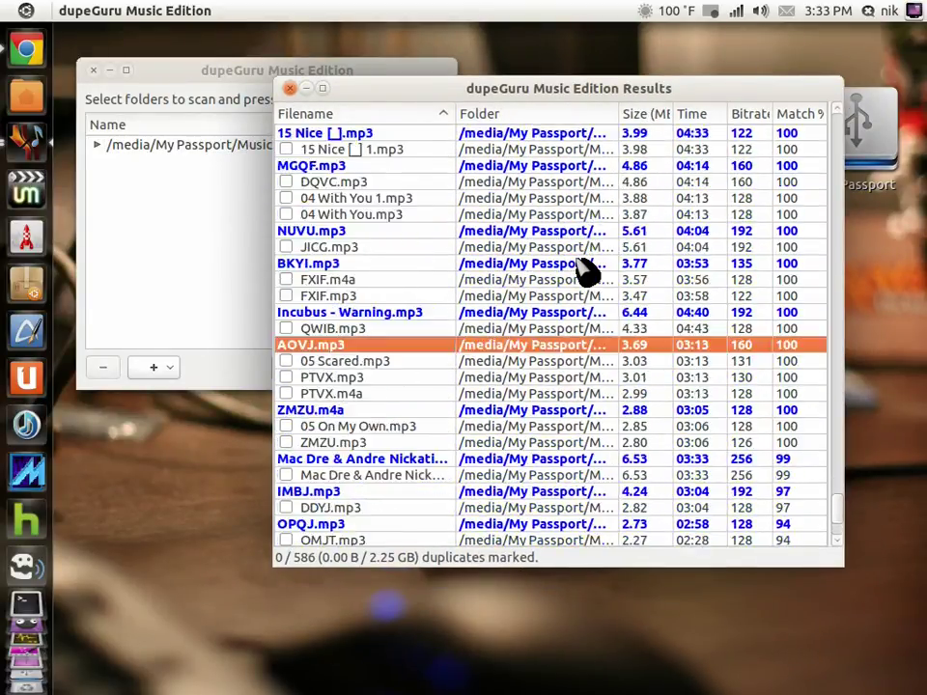
scroll(584, 273, up, 18)
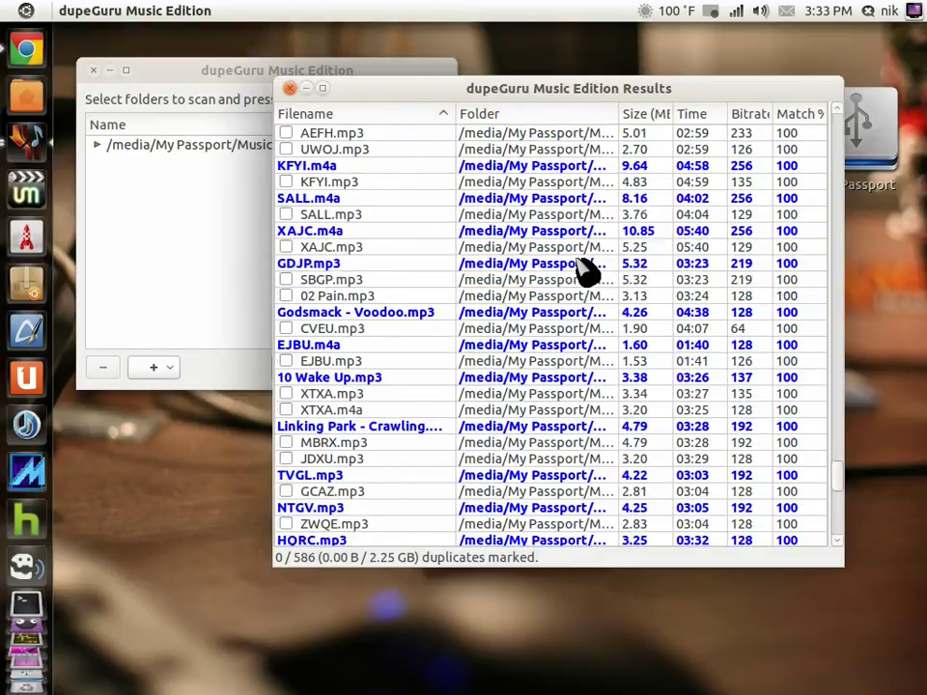
scroll(584, 274, up, 18)
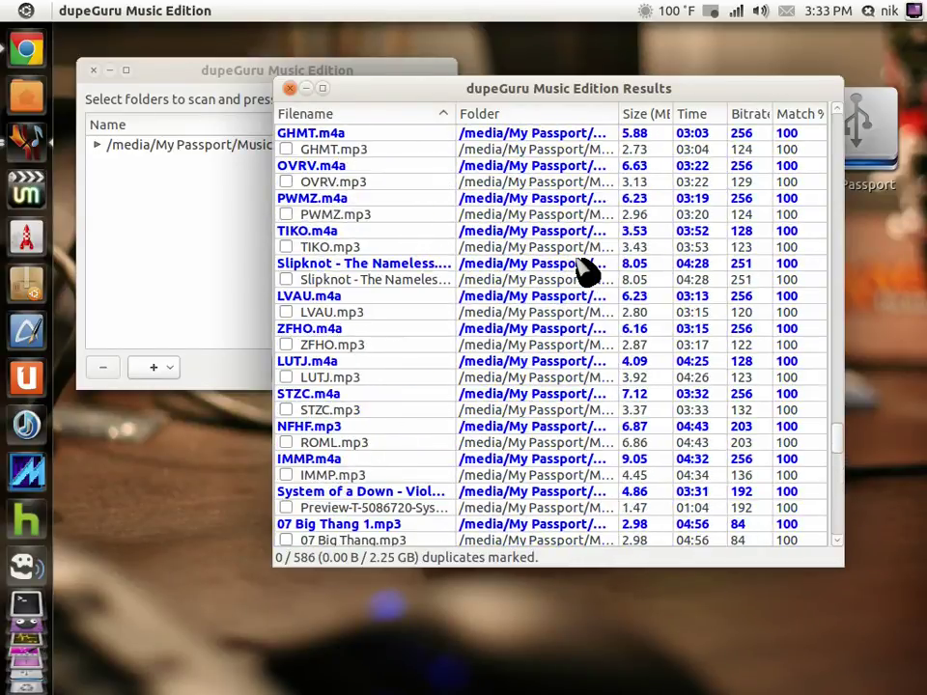
scroll(584, 273, up, 5)
scroll(558, 365, up, 18)
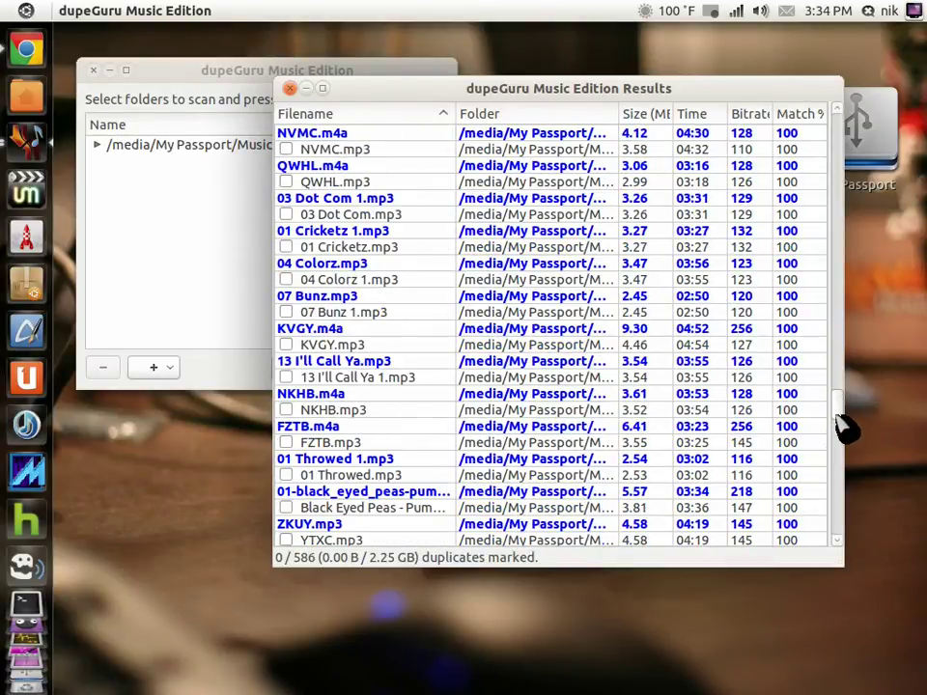
drag(840, 420, 834, 251)
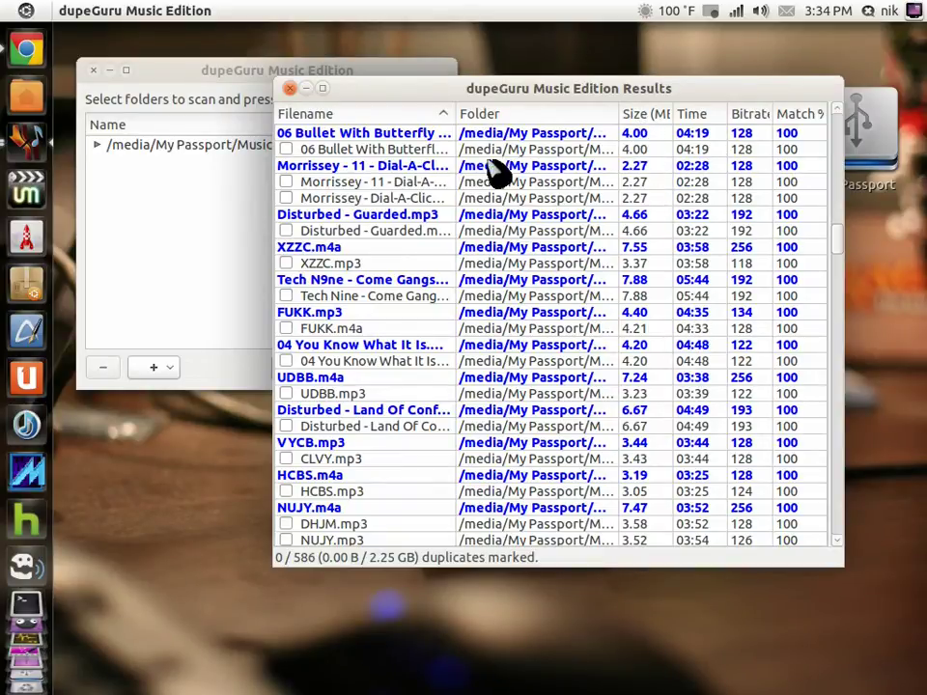
scroll(466, 329, down, 6)
scroll(465, 352, down, 5)
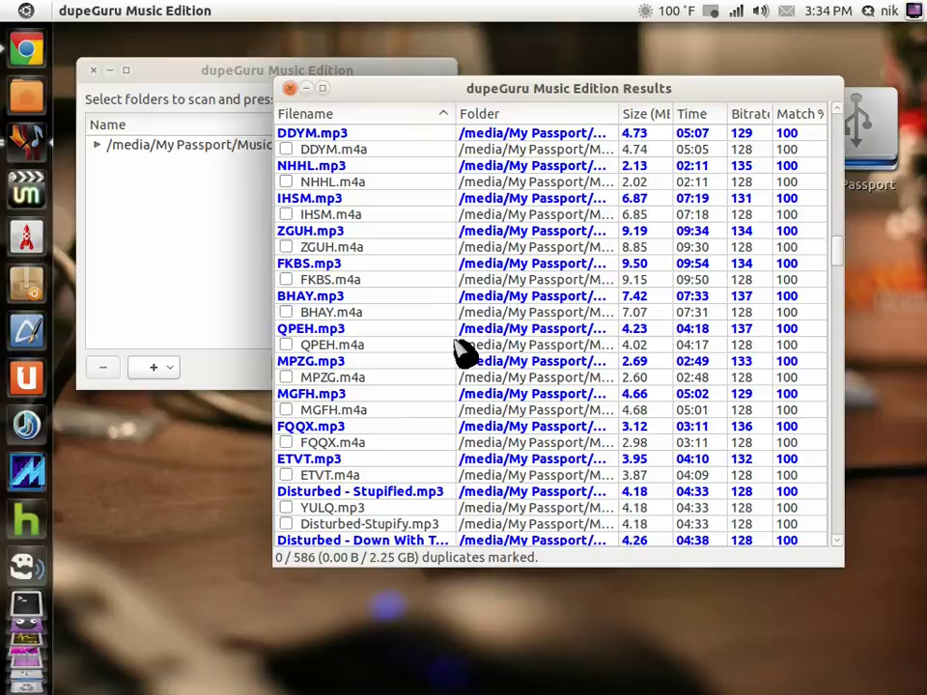
Play QPEH.mp3 from the results to check which song it is, then close the player.
click(512, 330)
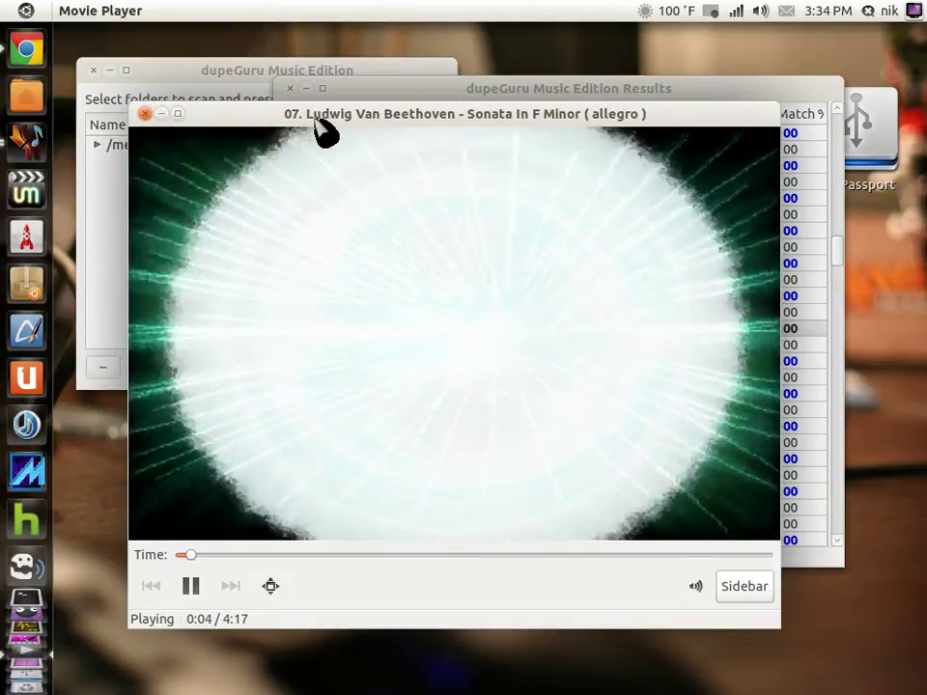
drag(318, 119, 352, 104)
click(152, 110)
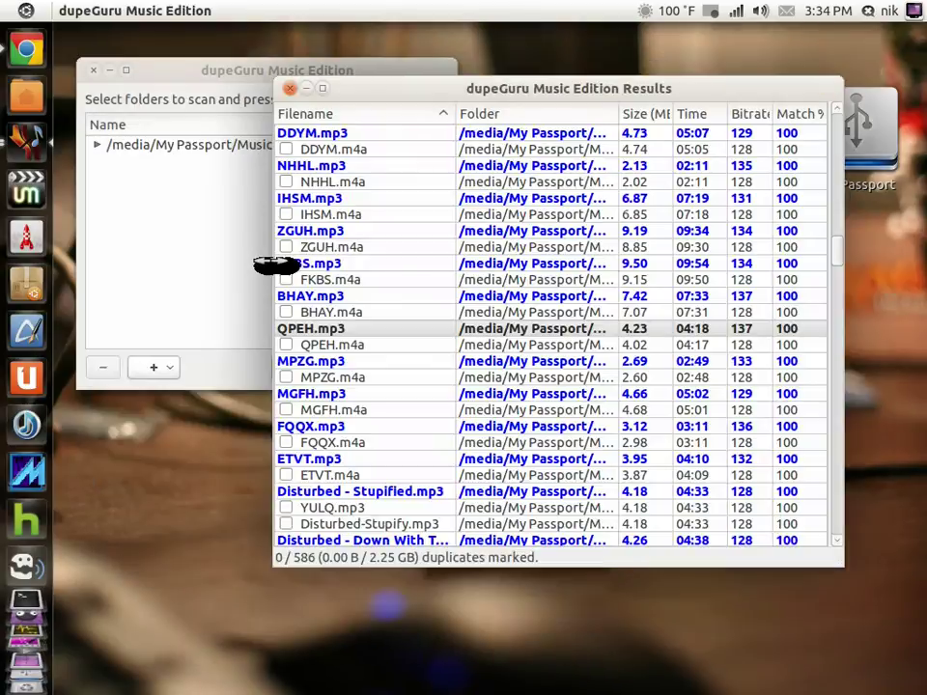
Examine more duplicate groups further down the results list, shifting the results window slightly.
scroll(537, 393, down, 15)
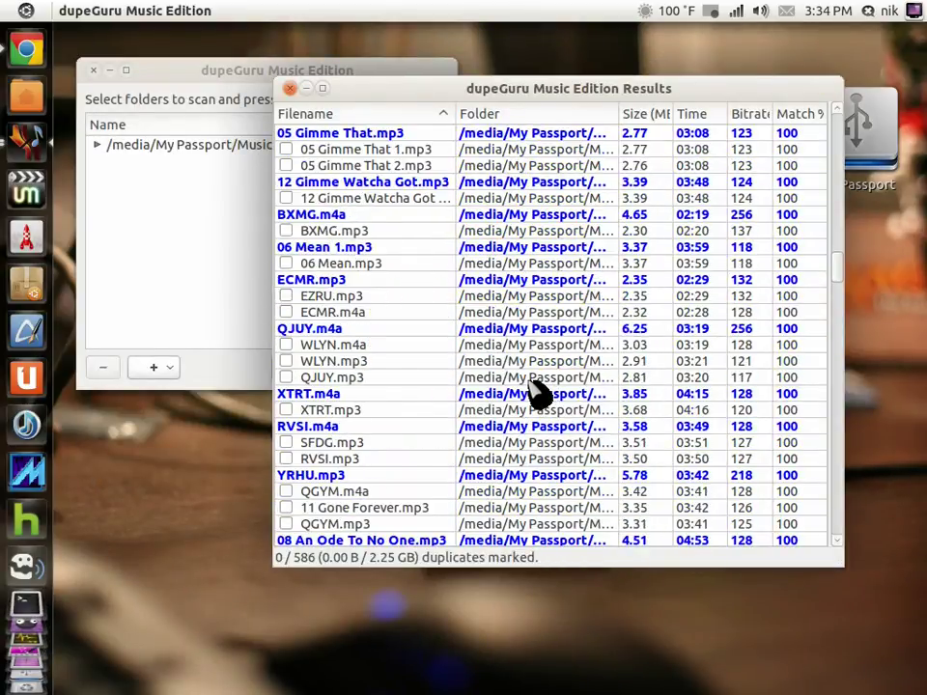
drag(457, 89, 476, 118)
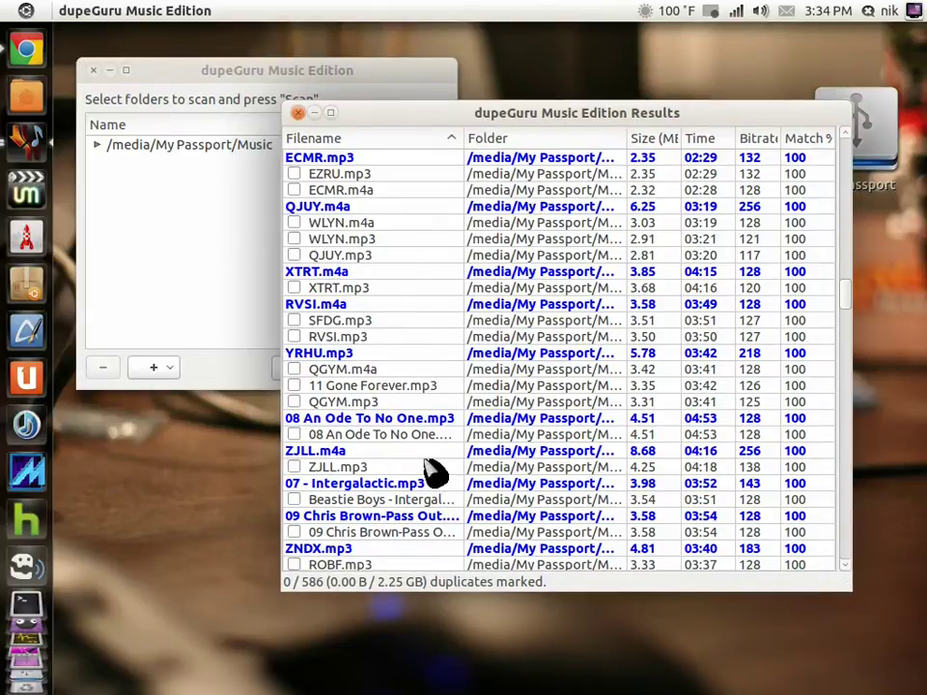
scroll(431, 466, down, 4)
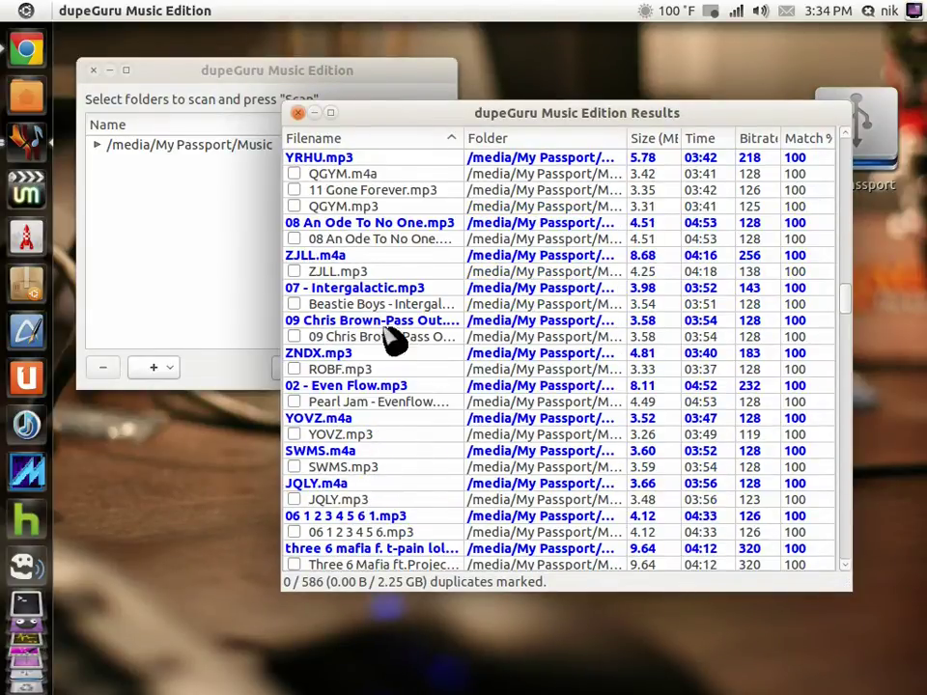
Mark all duplicates in the scan results and shift the results window slightly.
click(302, 11)
mouse_move(329, 13)
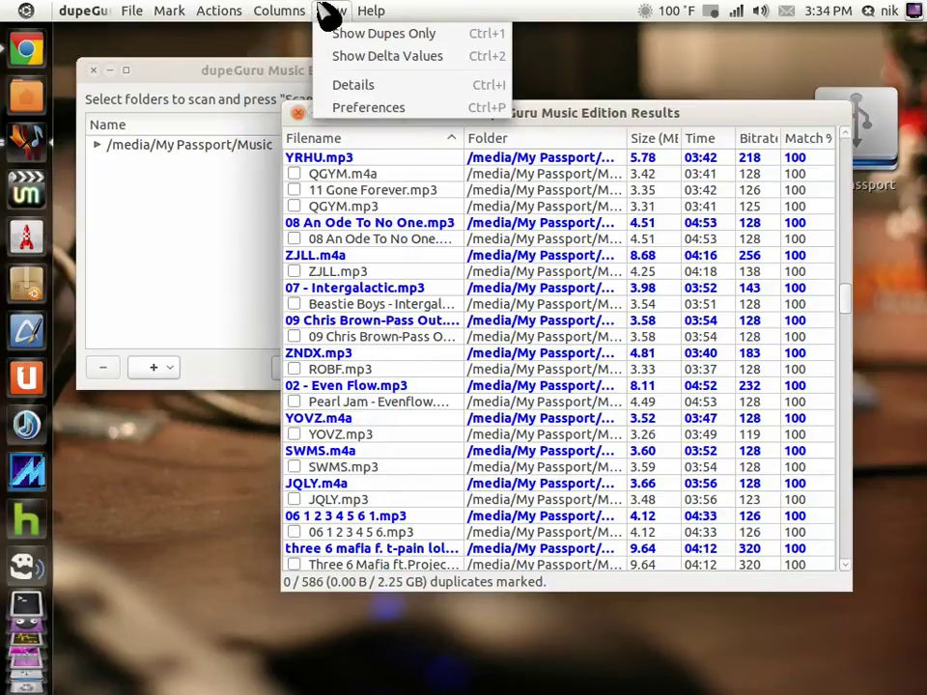
mouse_move(241, 19)
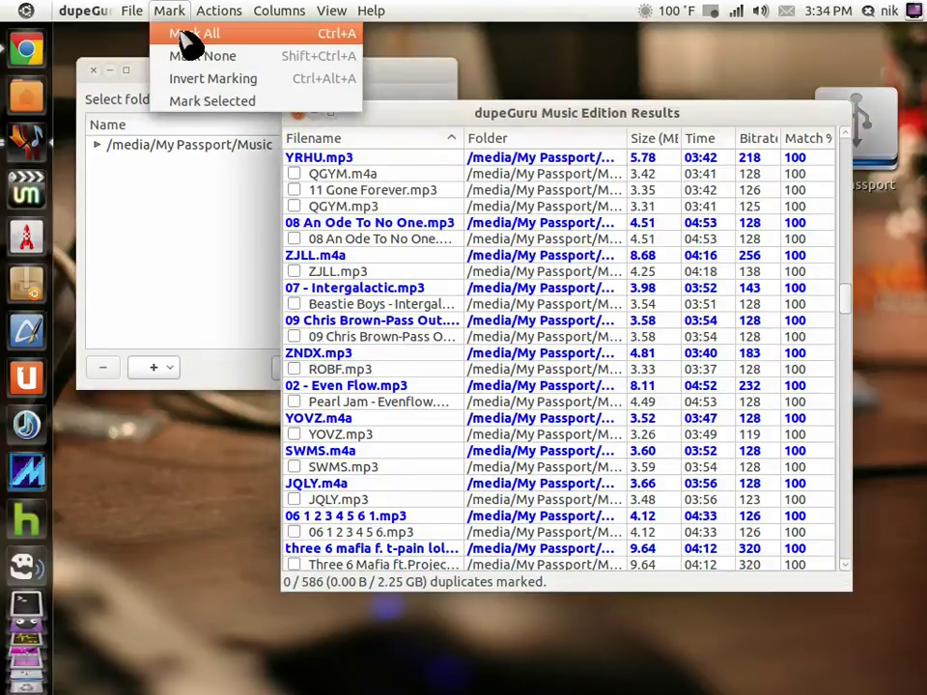
click(208, 73)
drag(439, 108, 468, 64)
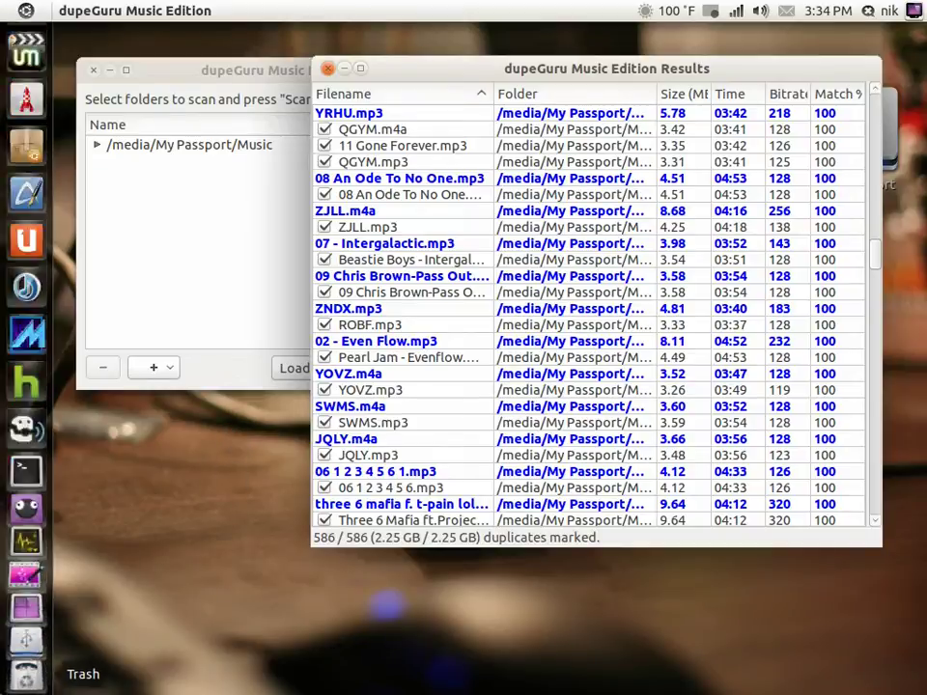
Switch to the file manager, create a folder named m2 on the My Passport drive, and close the file window.
click(42, 106)
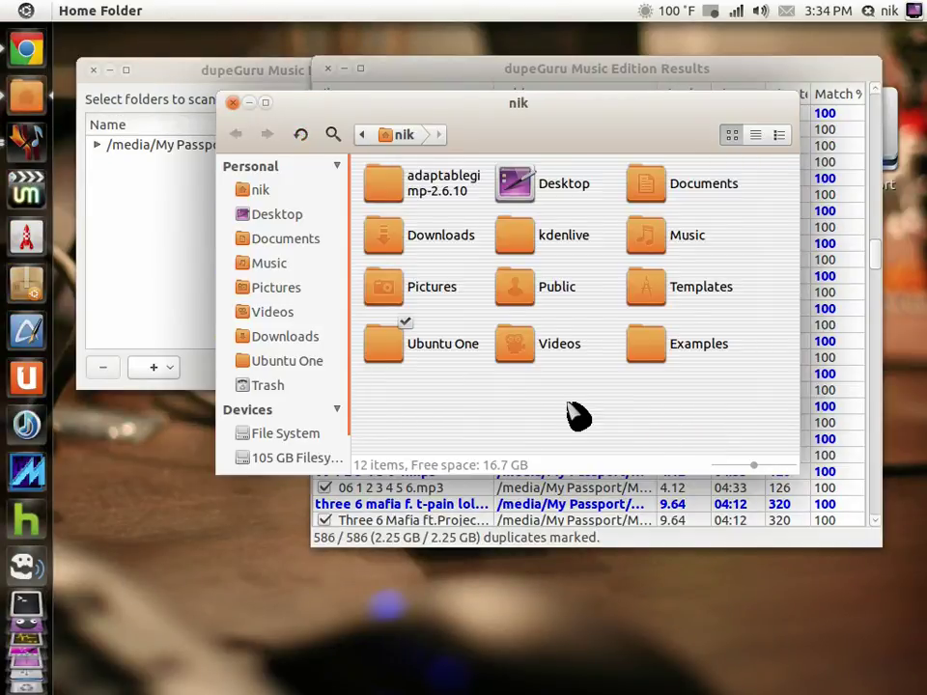
drag(359, 386, 373, 420)
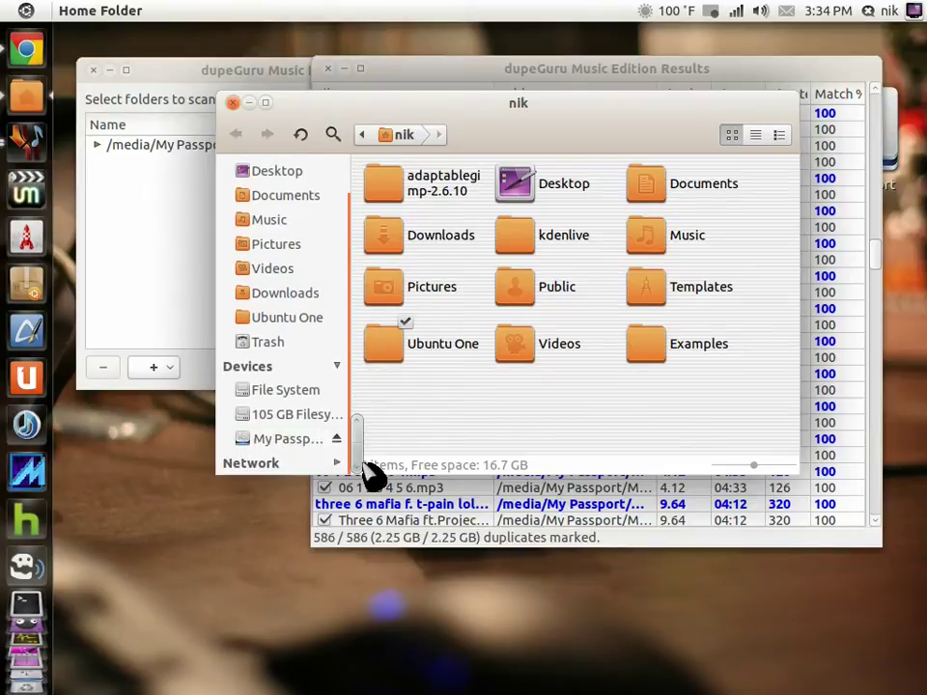
click(271, 440)
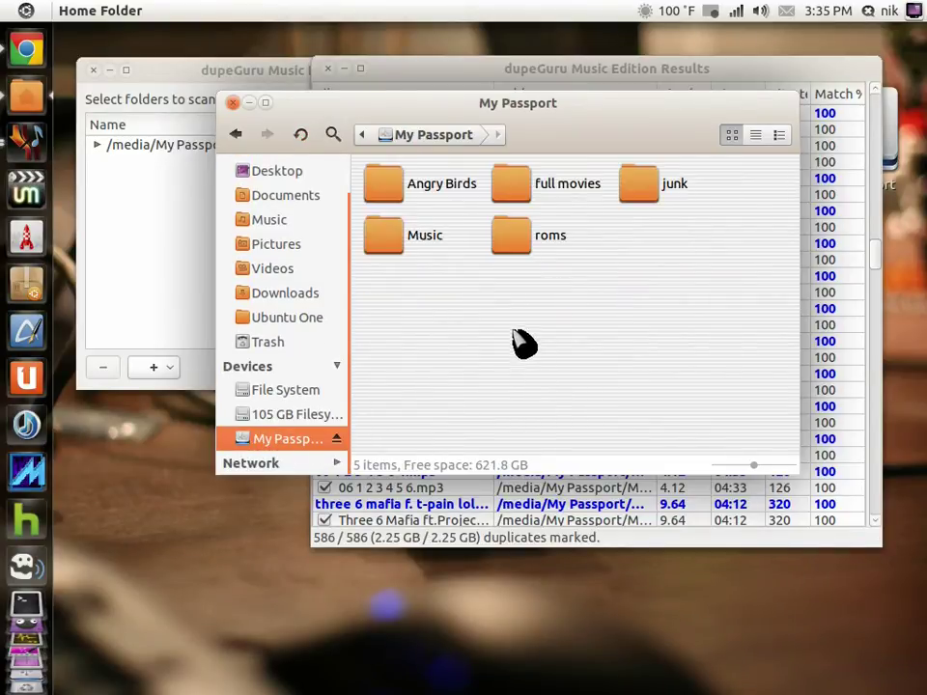
right_click(627, 282)
key(Escape)
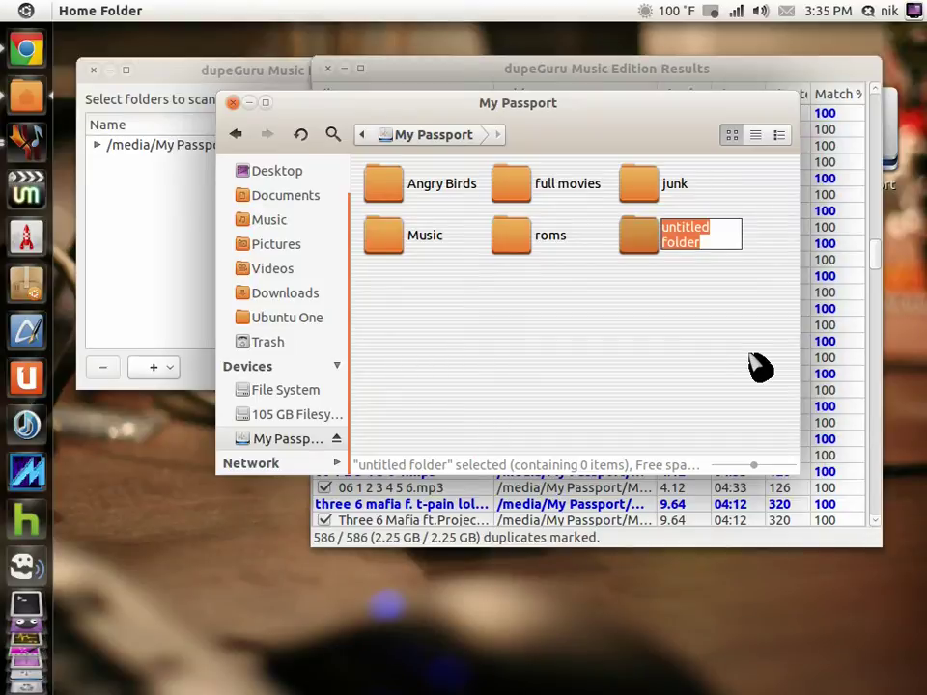
text(m2)
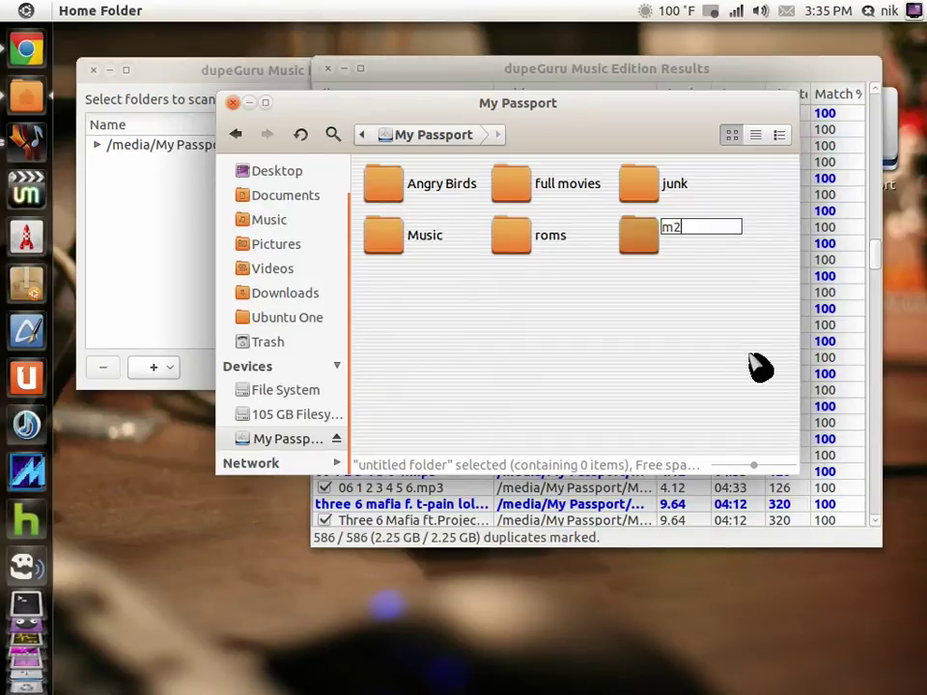
key(Return)
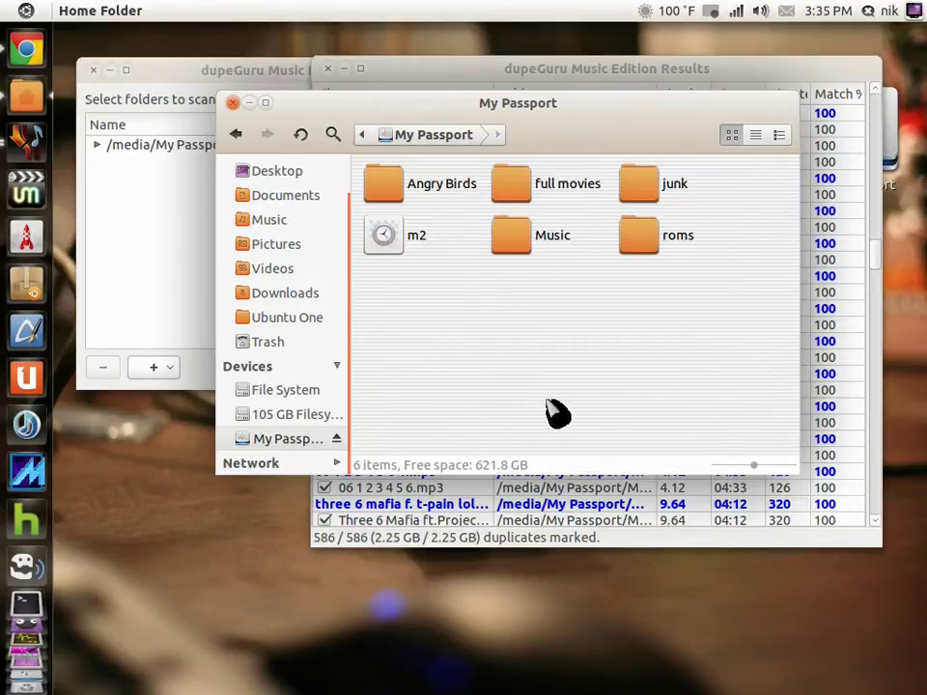
click(233, 102)
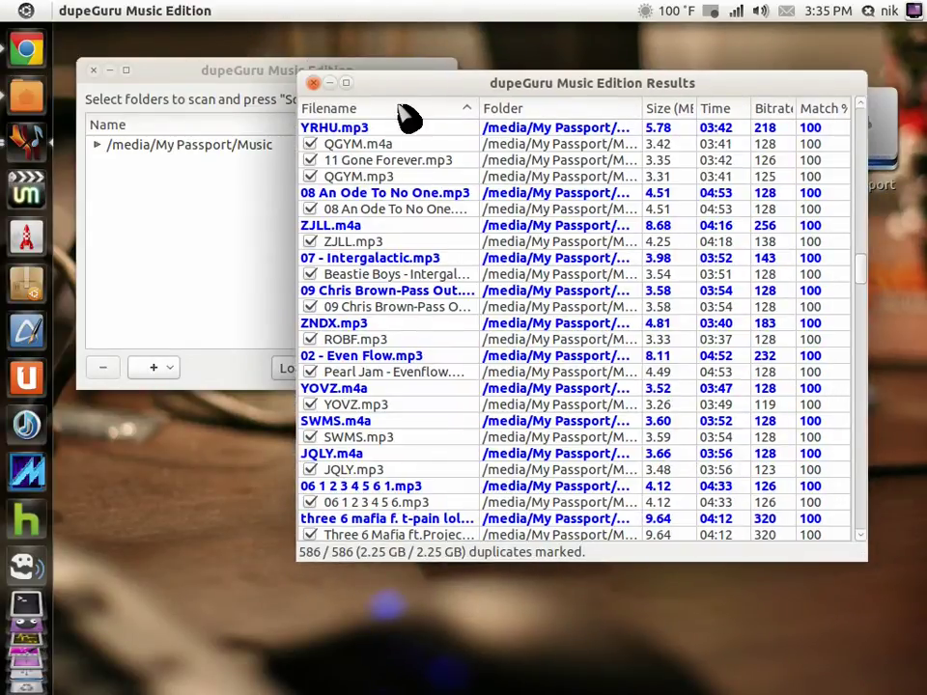
Move all marked duplicates into the m2 folder on the My Passport drive and dismiss the completion message.
drag(328, 83, 256, 22)
click(175, 14)
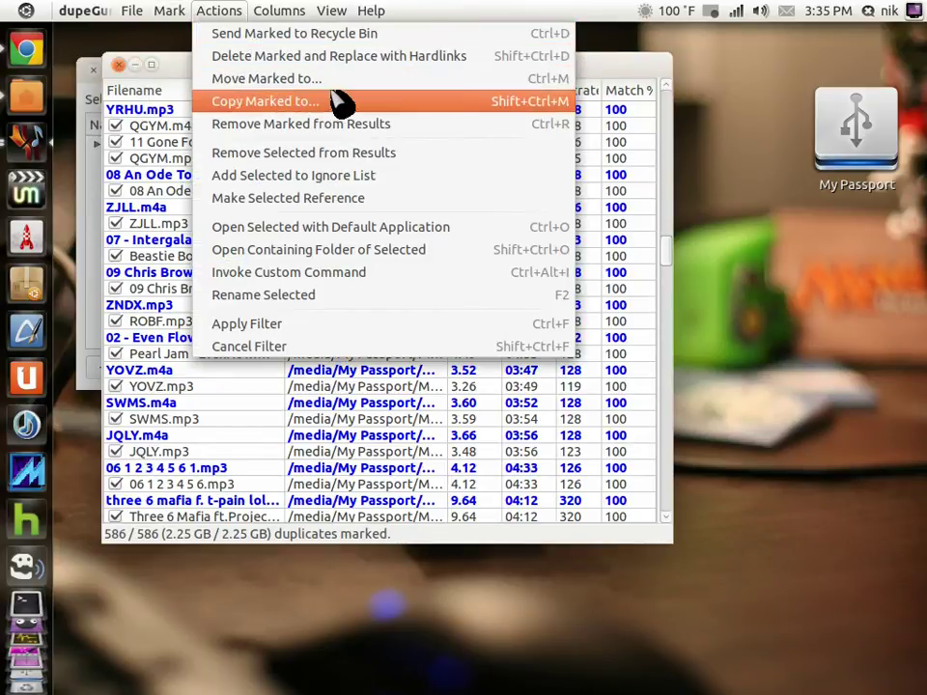
click(340, 91)
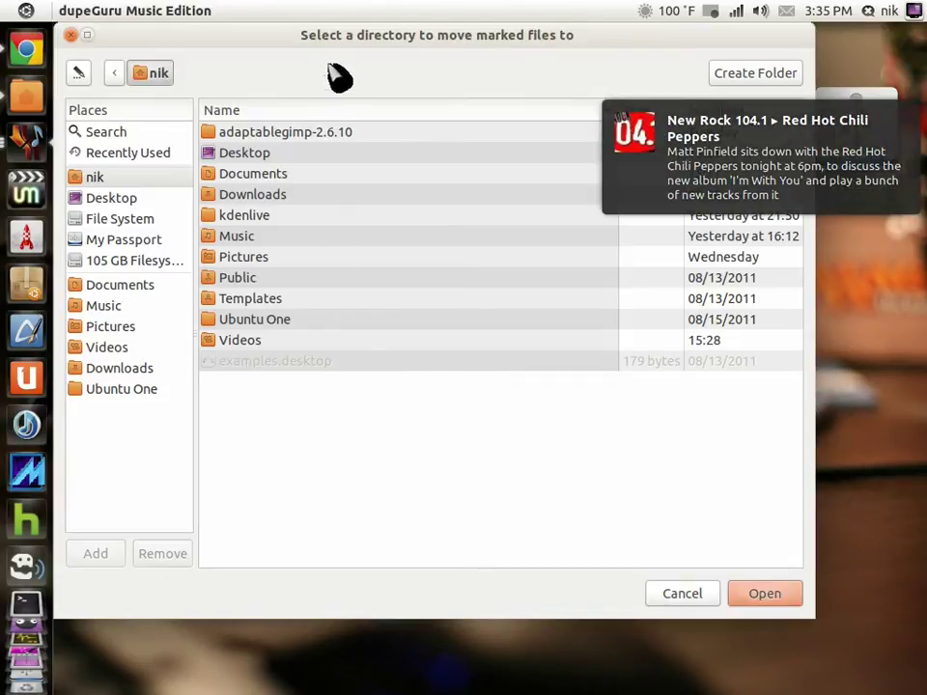
drag(343, 37, 372, 37)
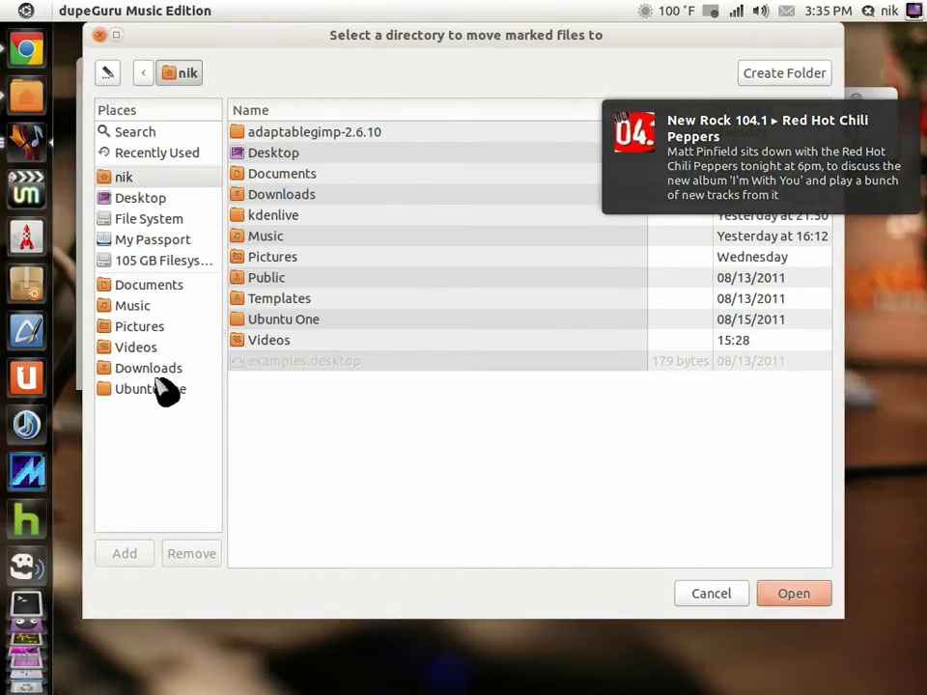
click(162, 242)
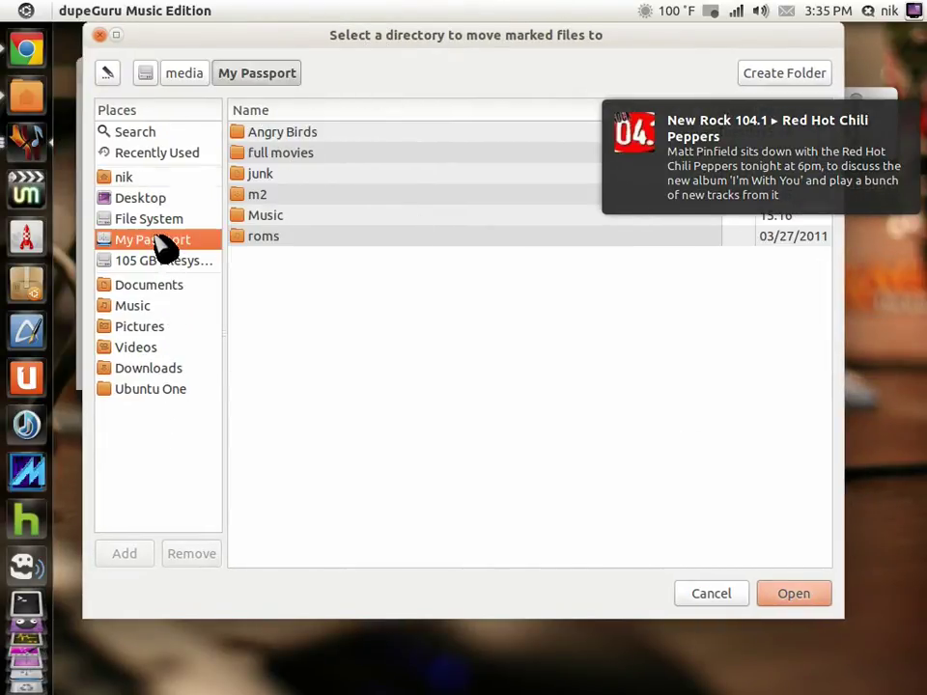
click(276, 197)
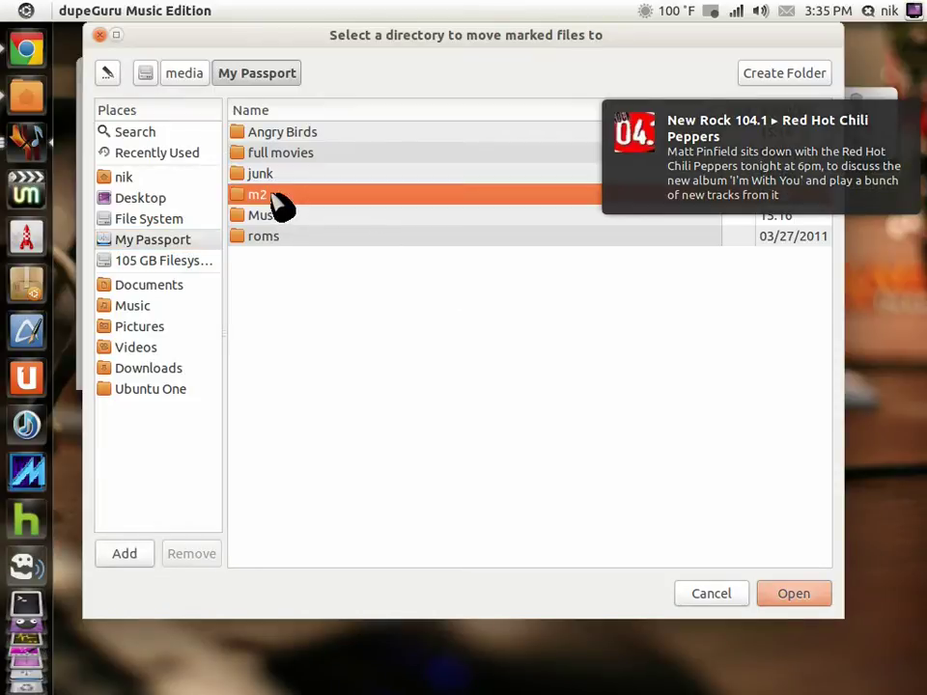
click(793, 595)
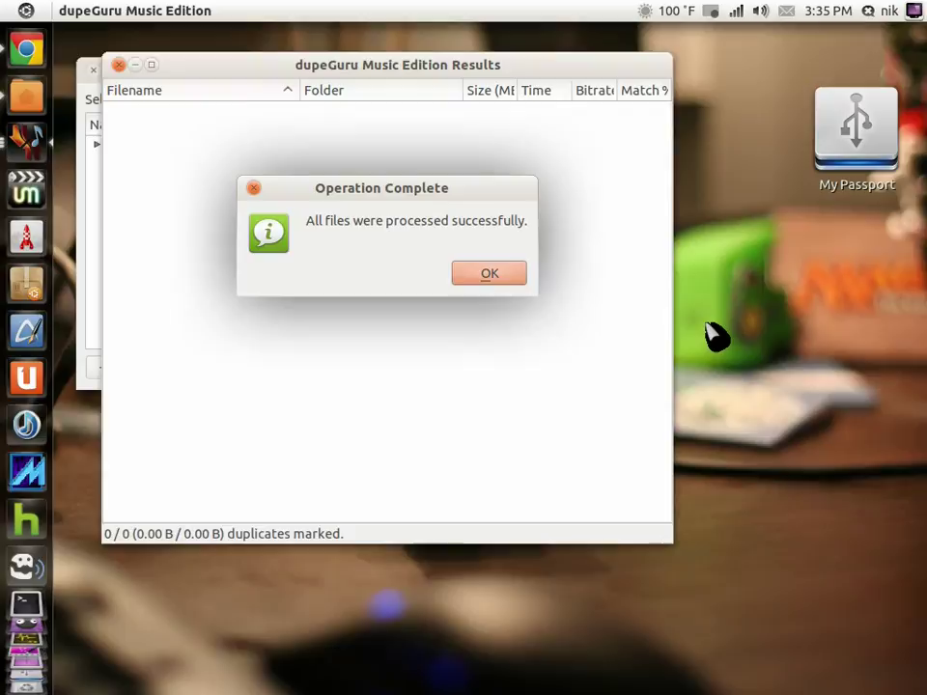
click(485, 275)
Inspect the contents of the m2 folder on My Passport in the file manager, then close the file window.
drag(399, 69, 507, 68)
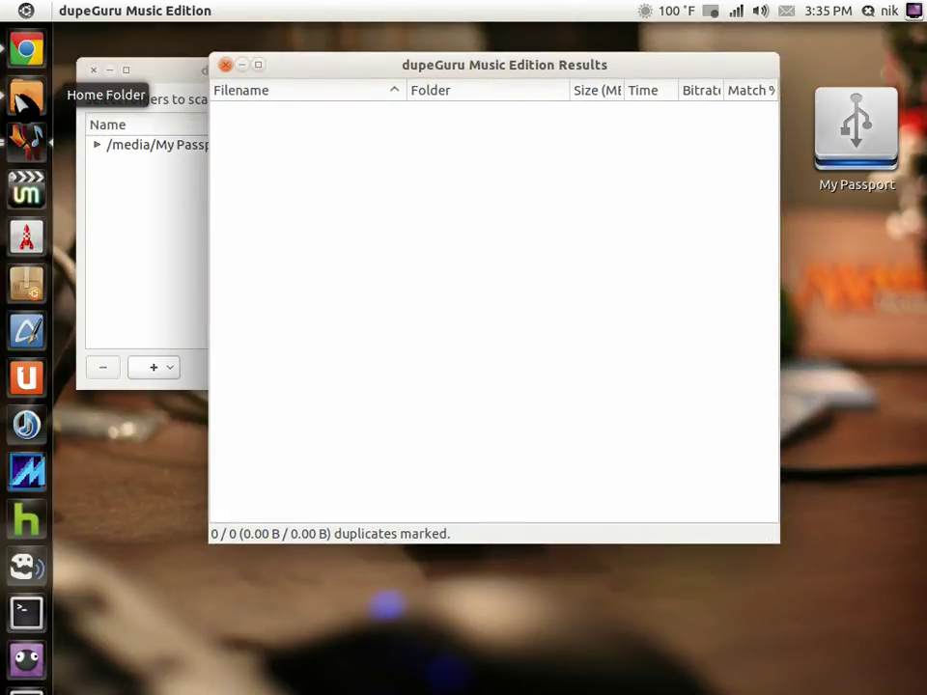
click(27, 97)
double_click(395, 234)
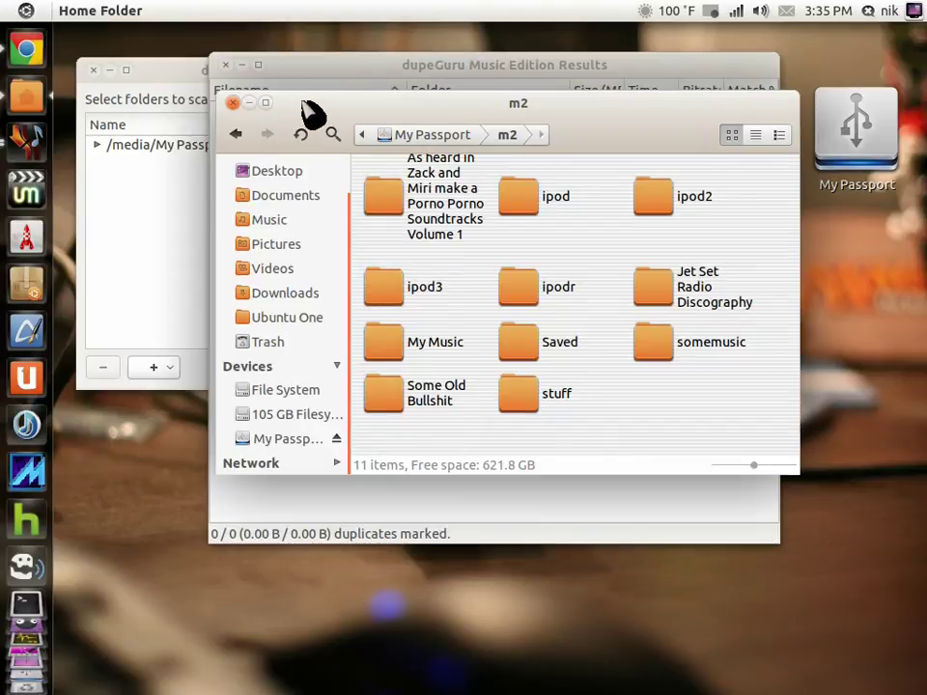
drag(240, 108, 289, 159)
click(281, 156)
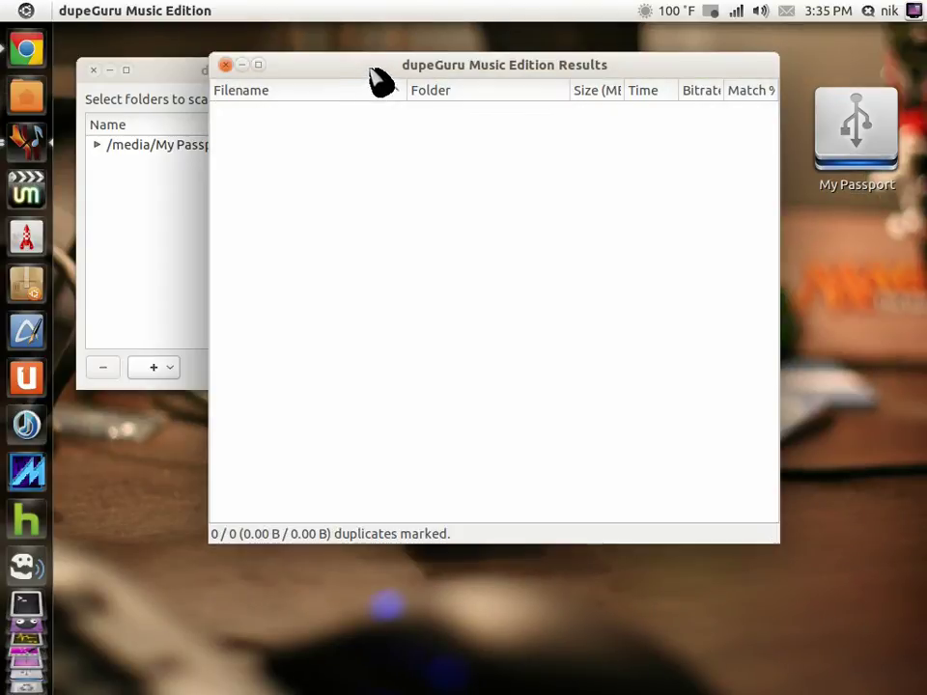
Close the duplicate results window and reposition the folder selection window near the middle of the desktop.
drag(377, 66, 436, 125)
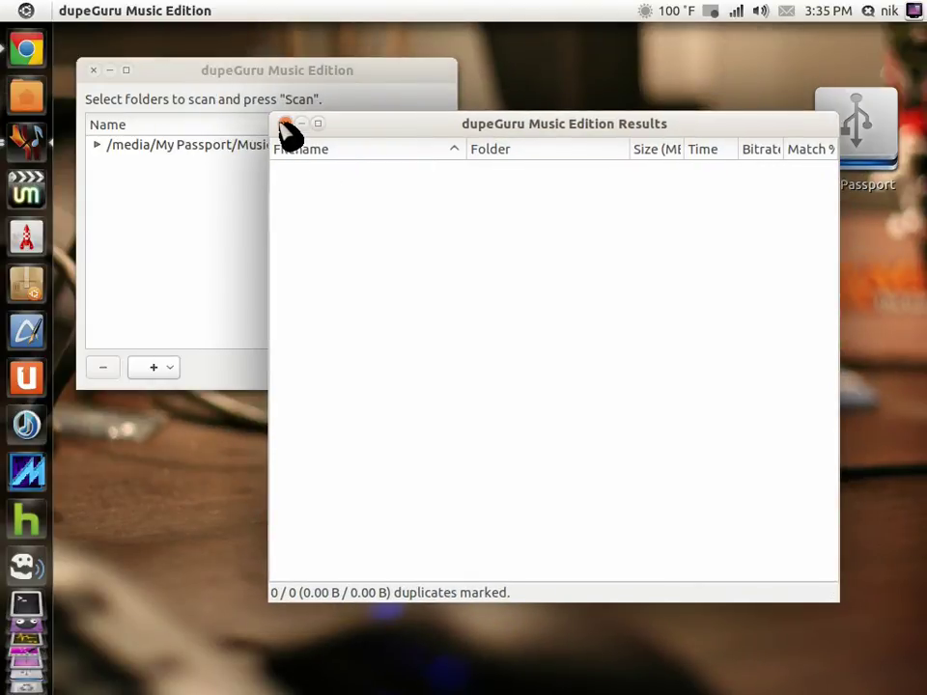
click(286, 125)
drag(324, 72, 506, 155)
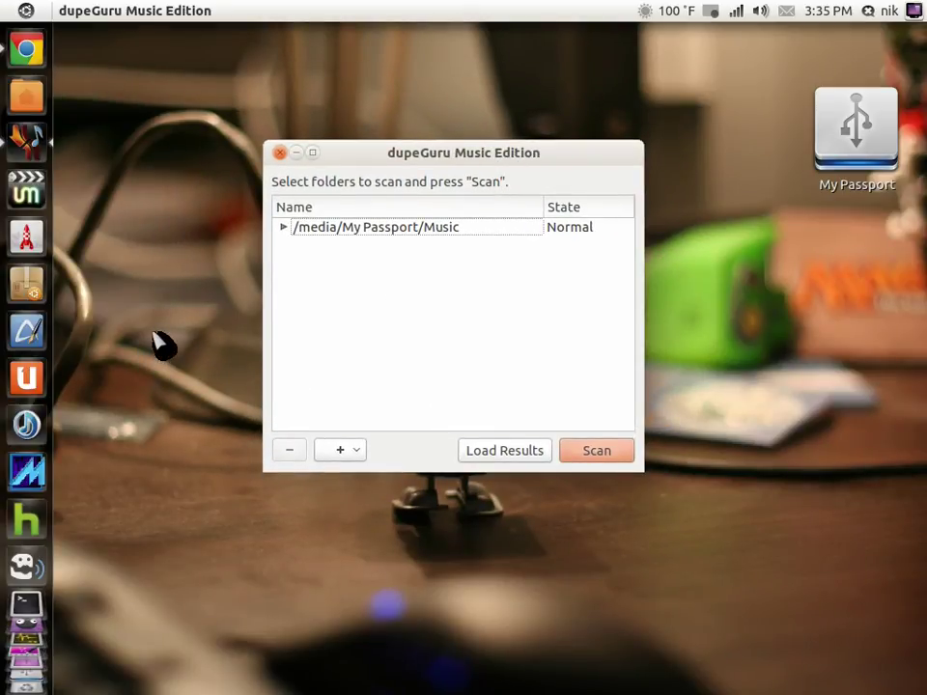
drag(519, 153, 509, 137)
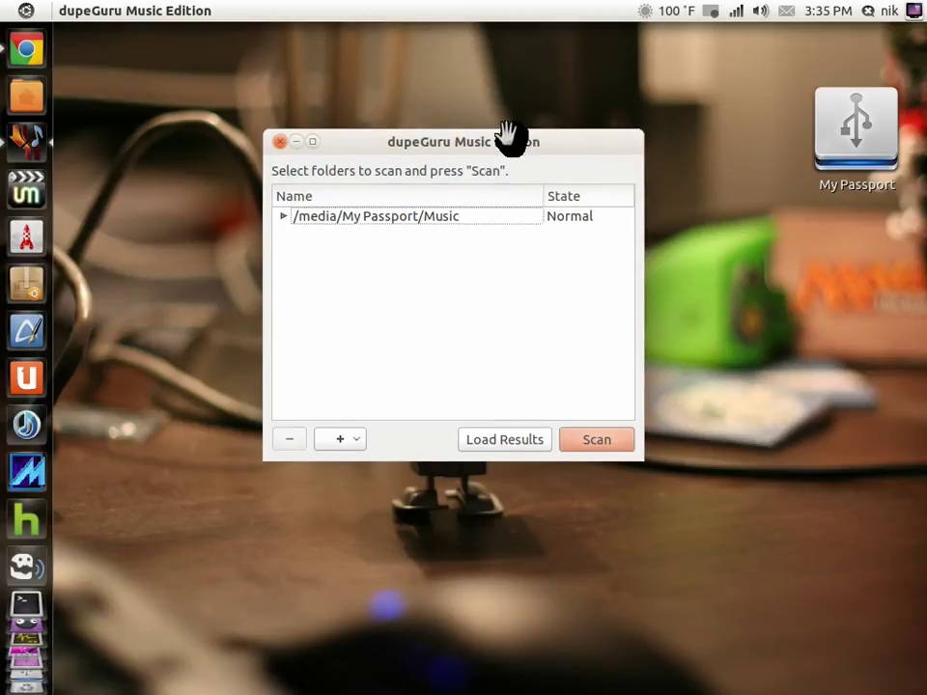
Switch to Google Chrome and look over the dupeGuru Music Edition page on hardcoded.net.
click(27, 46)
scroll(373, 406, down, 5)
scroll(367, 402, up, 3)
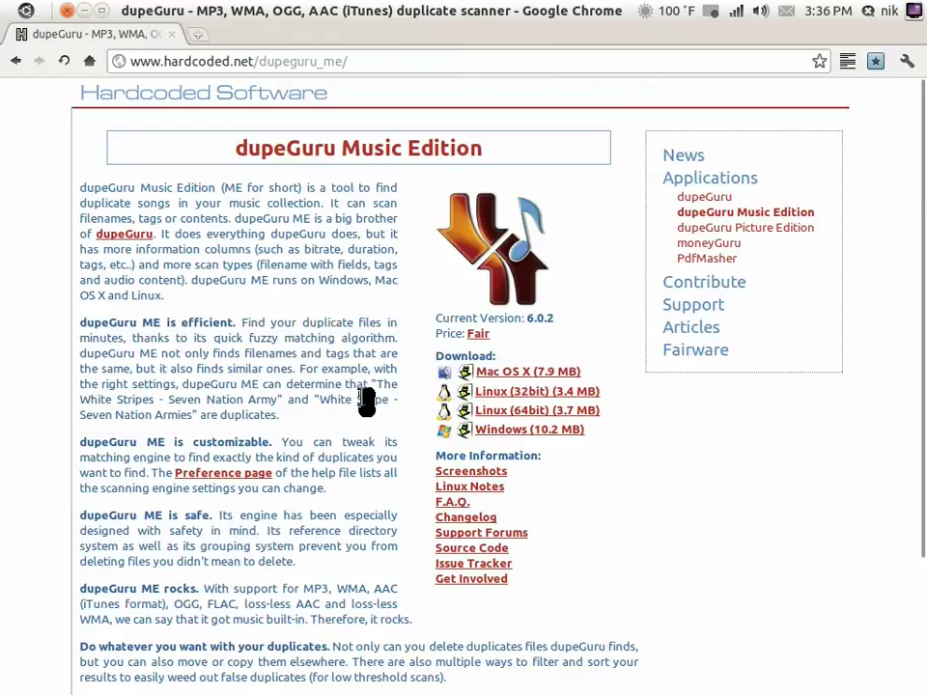